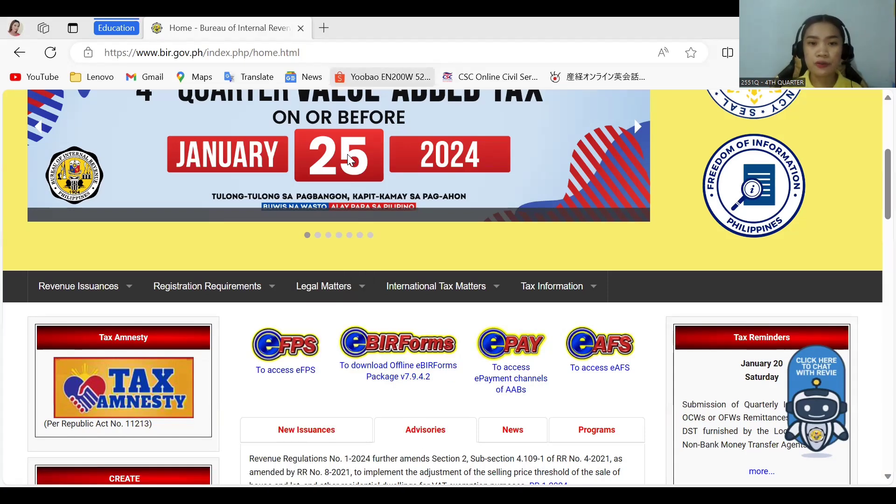
Switch to the Offline eBIRForms Package, enter the taxpayer identification number in the profile and set the RDO code to 002.
{"action": "key", "text": "alt+Tab"}
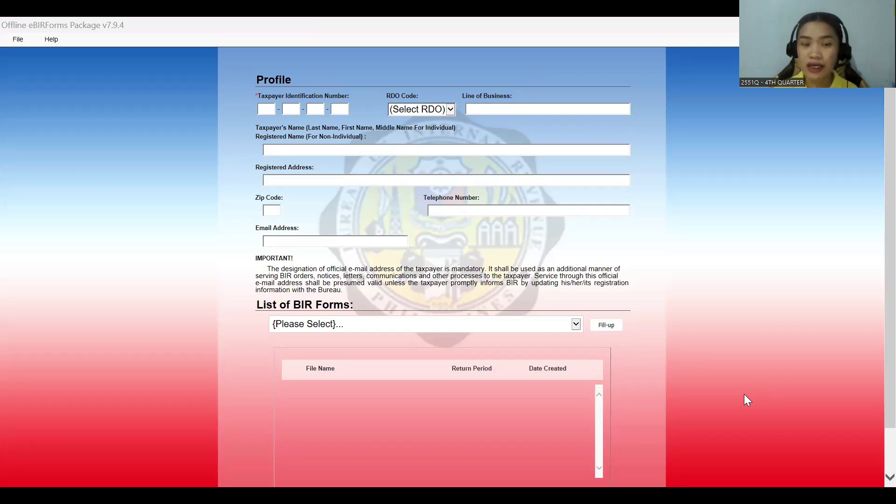
{"action": "left_click", "coordinate": [263, 111]}
{"action": "type", "text": "000"}
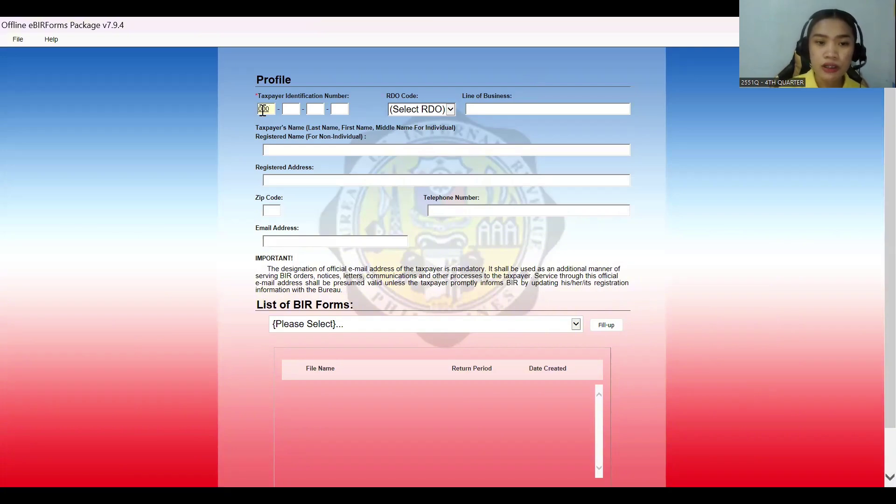
{"action": "left_click", "coordinate": [291, 110]}
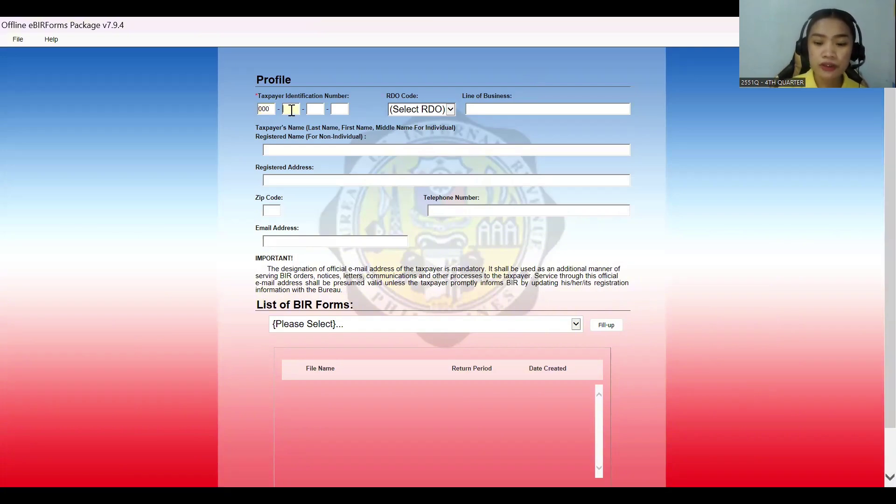
{"action": "type", "text": "000"}
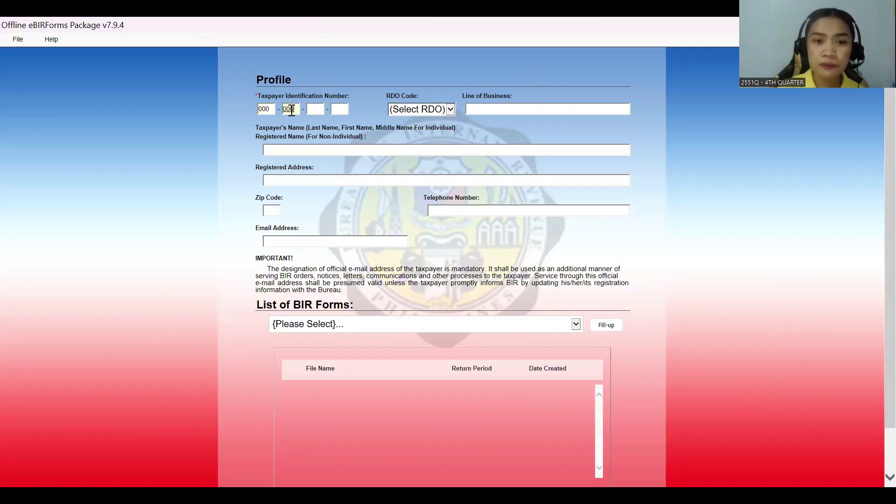
{"action": "left_click", "coordinate": [316, 111]}
{"action": "type", "text": "000"}
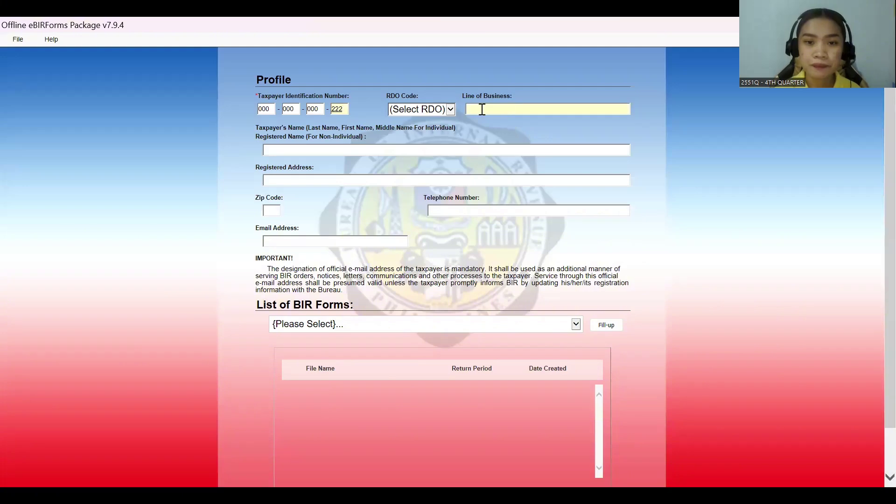
{"action": "left_click", "coordinate": [451, 109]}
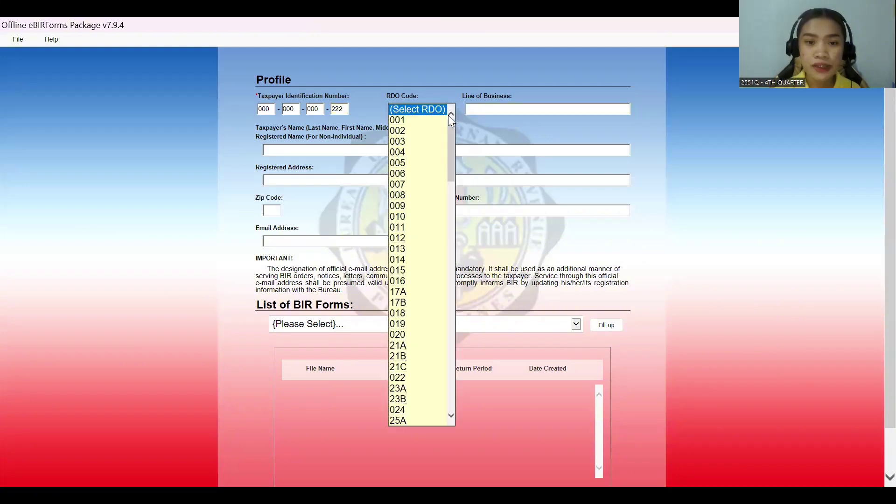
{"action": "left_click", "coordinate": [422, 132]}
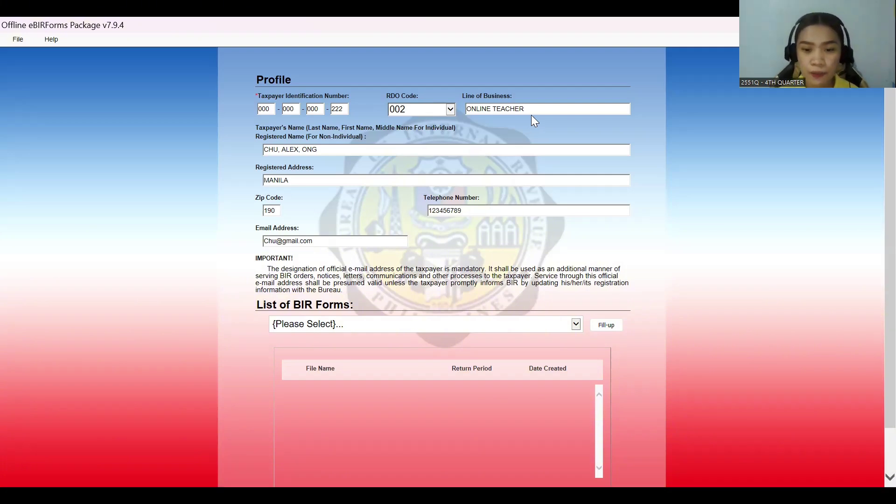
Open BIR Form 2551Qv2018 - Quarterly Percentage Tax Return for filling up.
{"action": "left_click", "coordinate": [576, 325]}
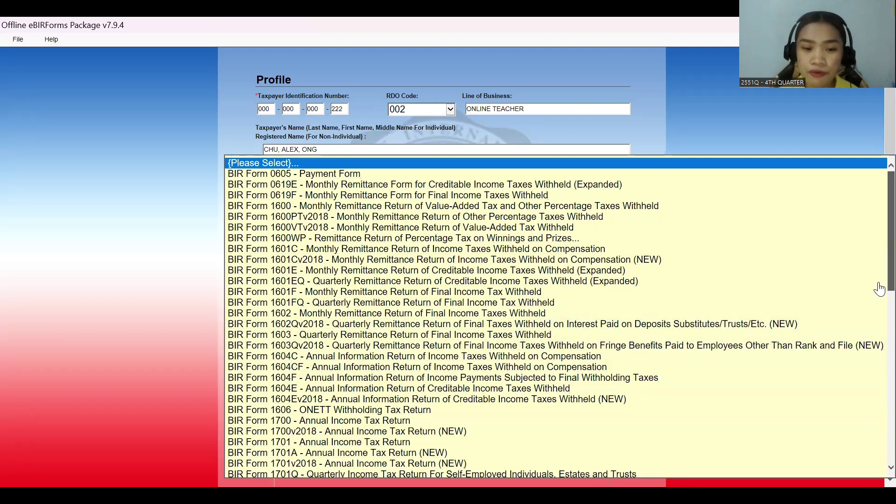
{"action": "scroll", "coordinate": [880, 357], "scroll_direction": "down", "scroll_amount": 5}
{"action": "scroll", "coordinate": [880, 357], "scroll_direction": "down", "scroll_amount": 9}
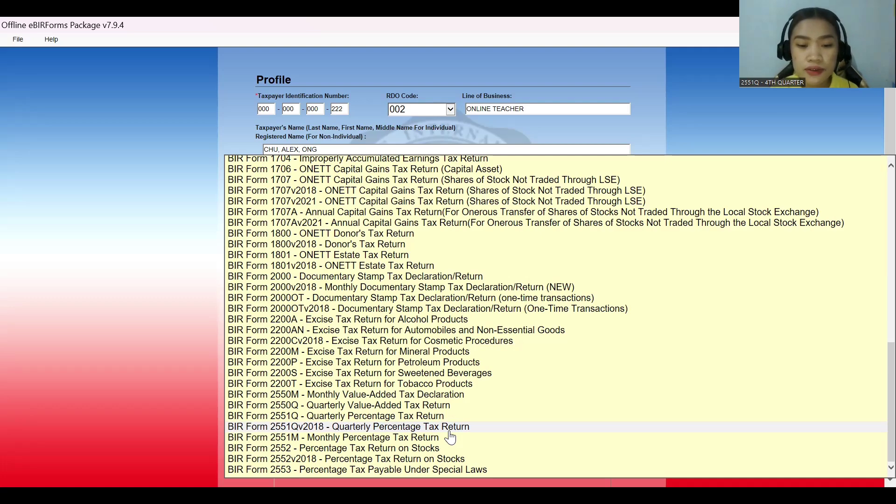
{"action": "left_click", "coordinate": [449, 432]}
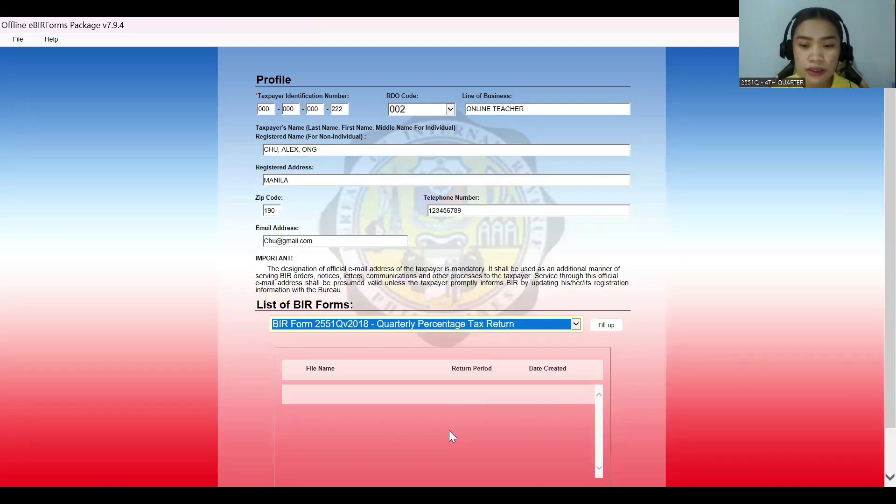
{"action": "left_click", "coordinate": [607, 325]}
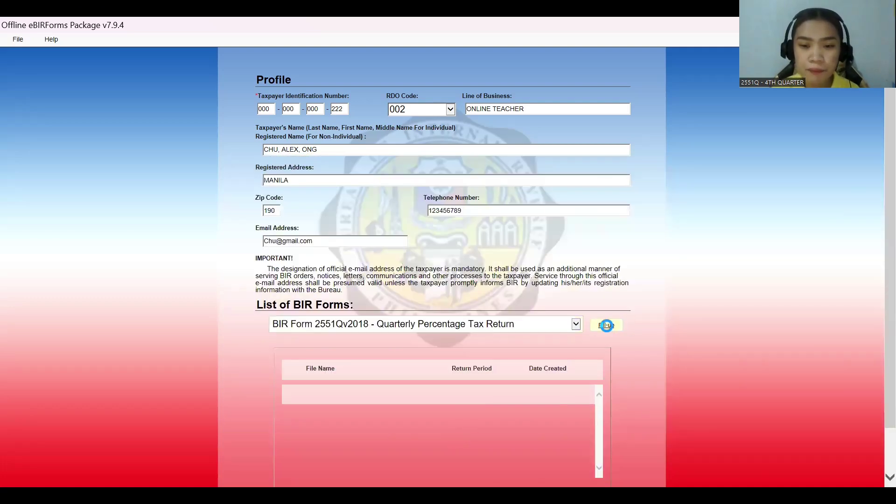
{"action": "left_click", "coordinate": [555, 327]}
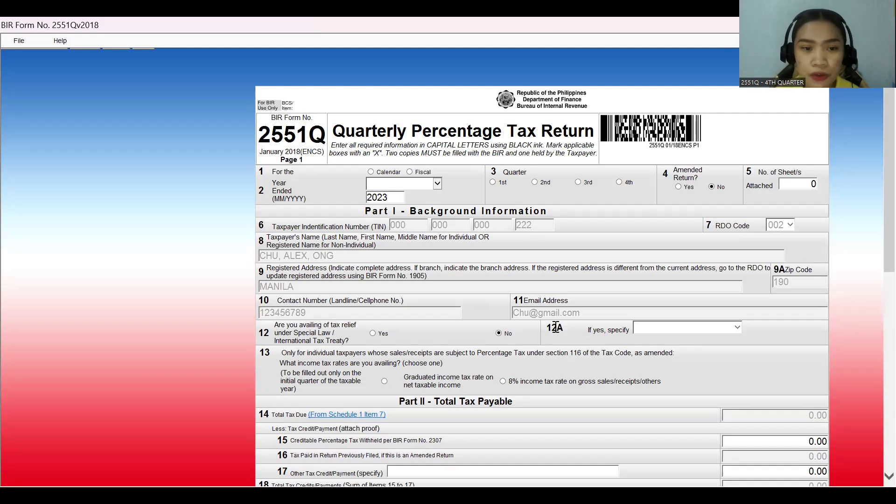
Set the return period to the calendar year ended December 2023, 4th quarter.
{"action": "left_click", "coordinate": [371, 171]}
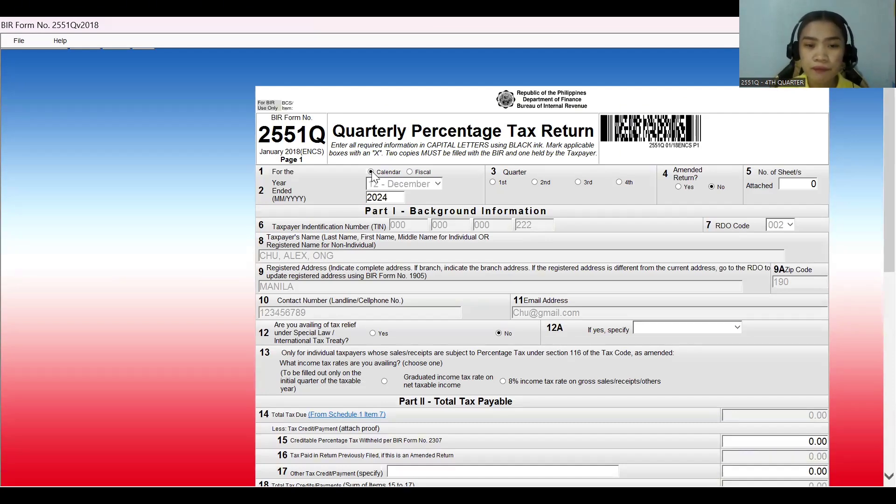
{"action": "double_click", "coordinate": [393, 198]}
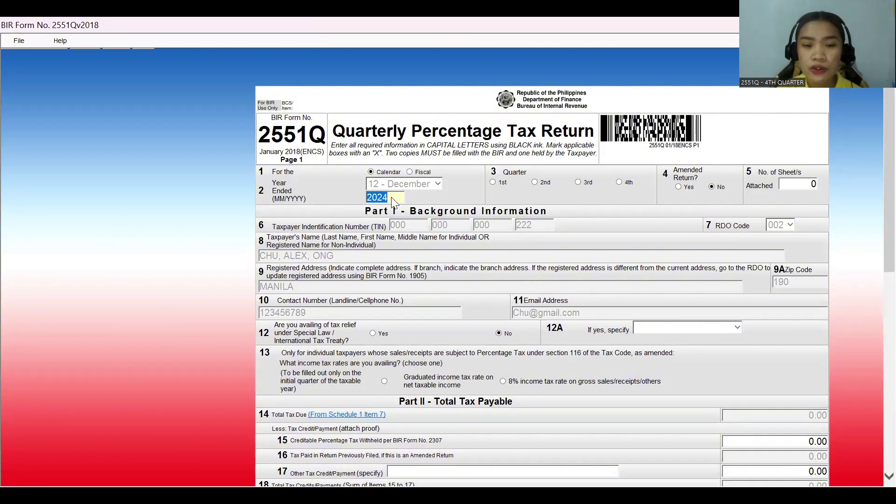
{"action": "left_click", "coordinate": [393, 198]}
{"action": "key", "text": "BackSpace"}
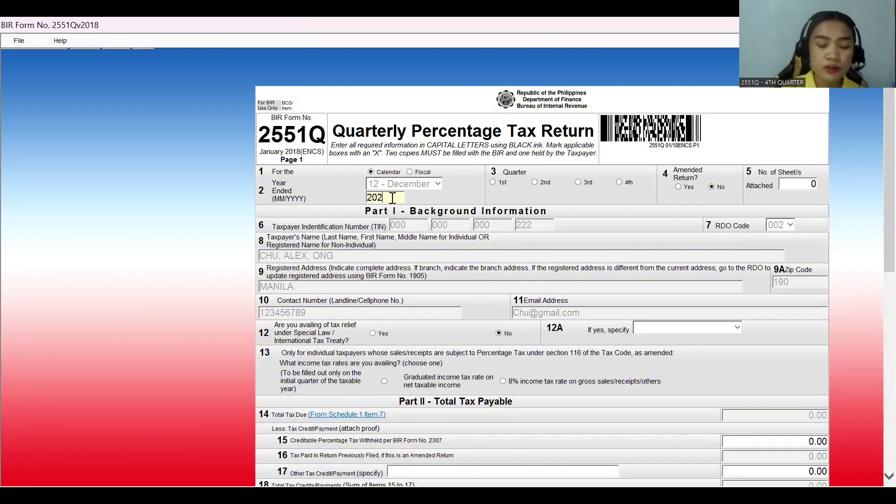
{"action": "type", "text": "3"}
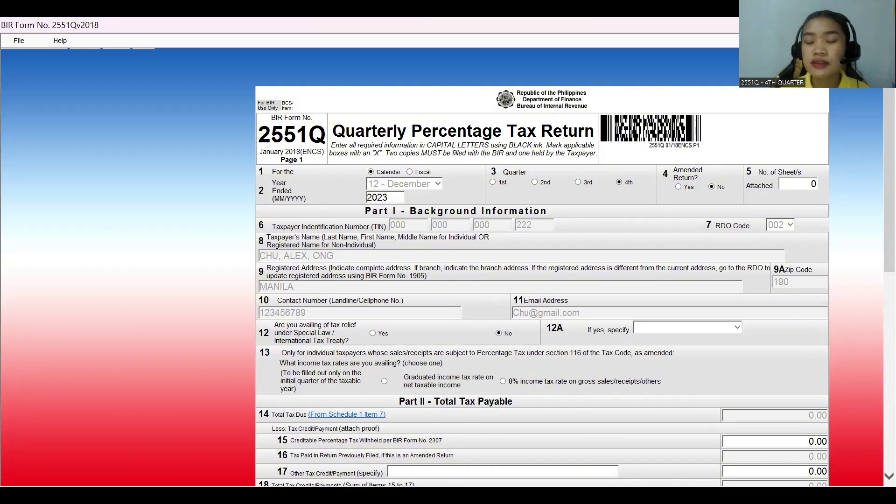
{"action": "left_click", "coordinate": [812, 185]}
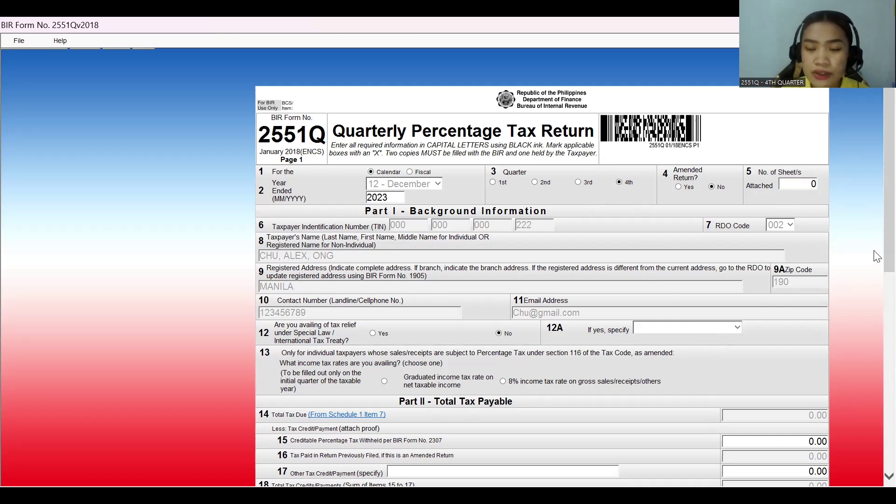
Choose the graduated income tax rate on net taxable income for item 13.
{"action": "left_click_drag", "start_coordinate": [874, 256], "coordinate": [875, 312]}
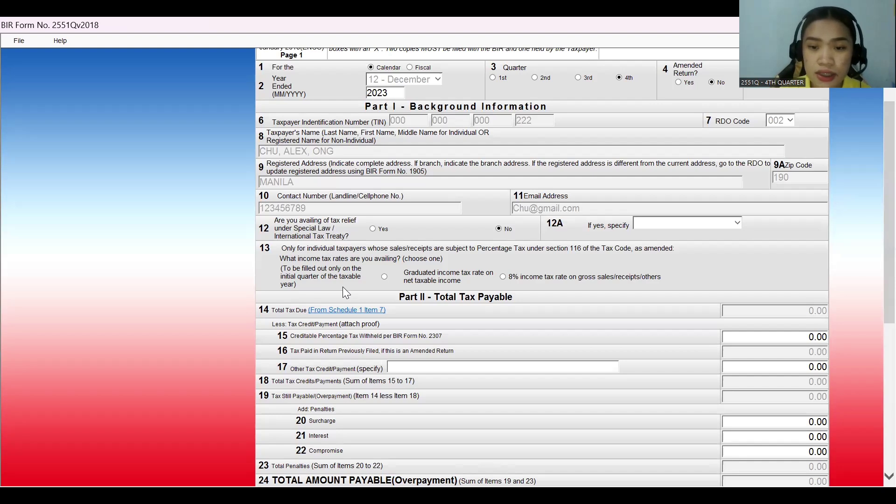
{"action": "left_click", "coordinate": [385, 278]}
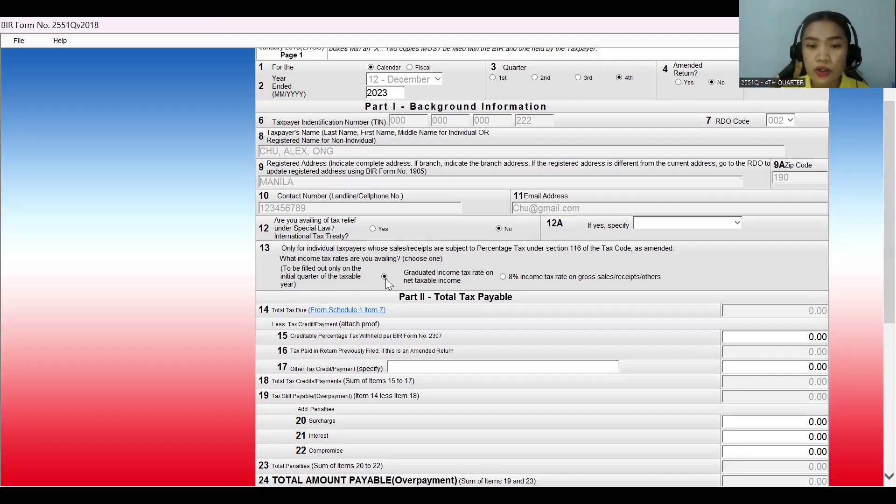
{"action": "left_click", "coordinate": [504, 278]}
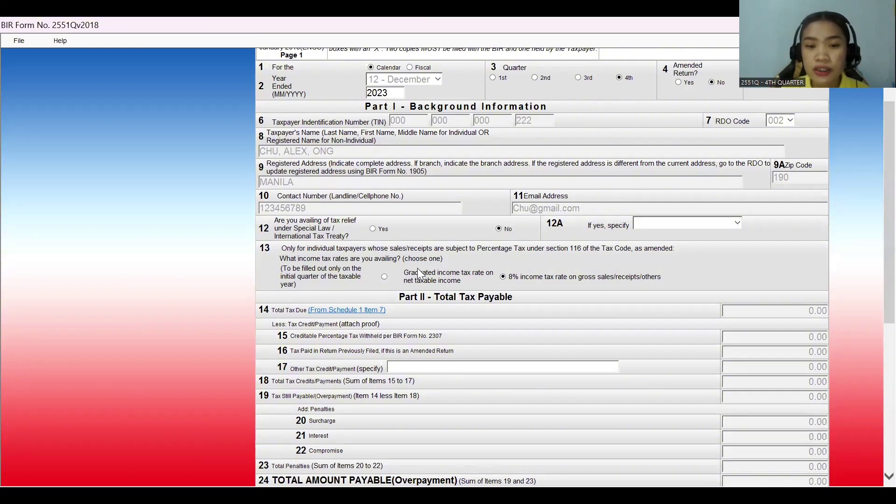
{"action": "left_click", "coordinate": [385, 278]}
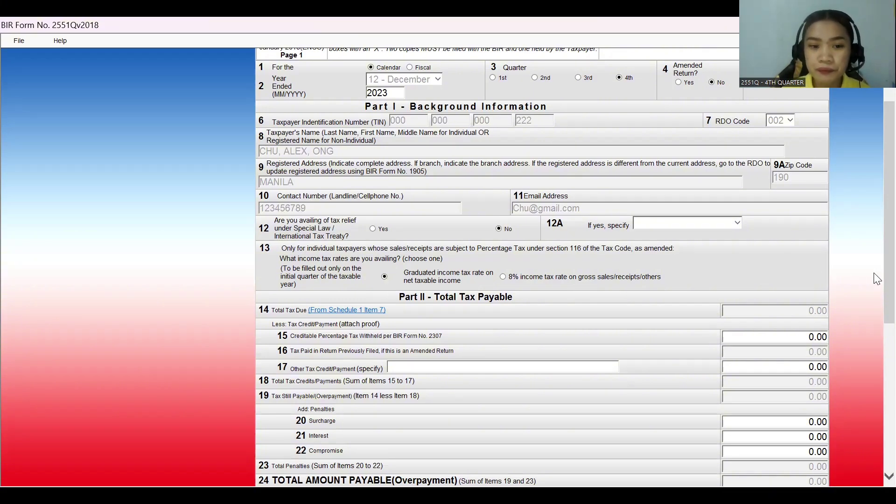
Go to Schedule 1 from item 14 and set the first row's tax code to PT 010 with the 3% rate.
{"action": "scroll", "coordinate": [876, 348], "scroll_direction": "down", "scroll_amount": 5}
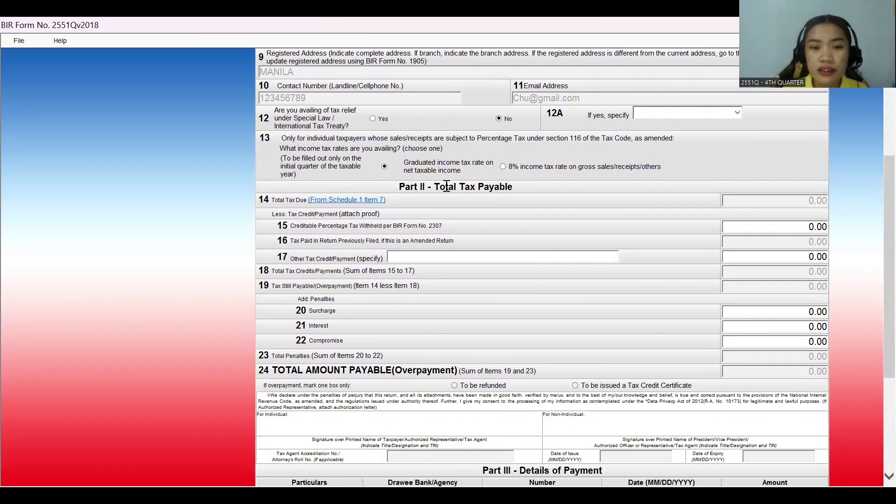
{"action": "left_click", "coordinate": [319, 200]}
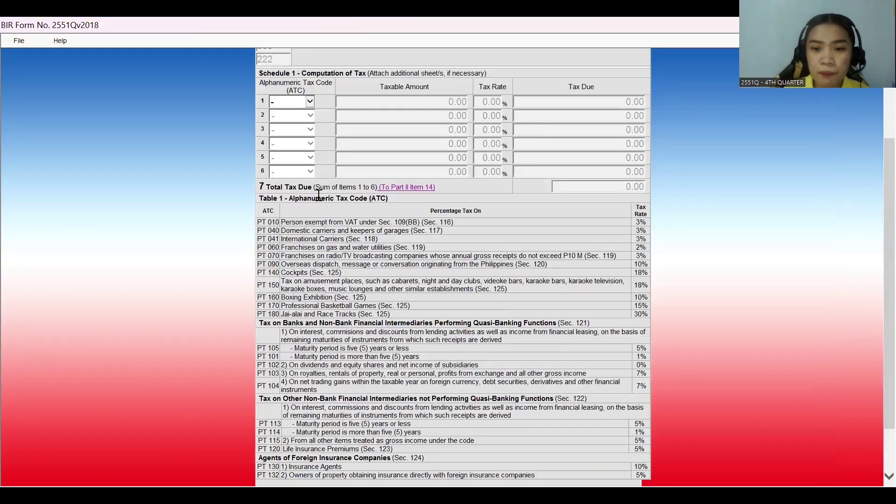
{"action": "scroll", "coordinate": [874, 211], "scroll_direction": "up", "scroll_amount": 3}
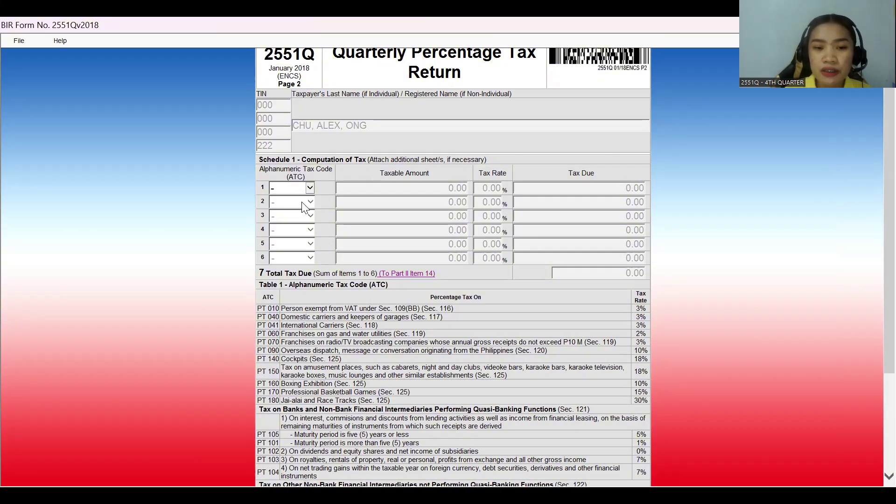
{"action": "left_click", "coordinate": [312, 188]}
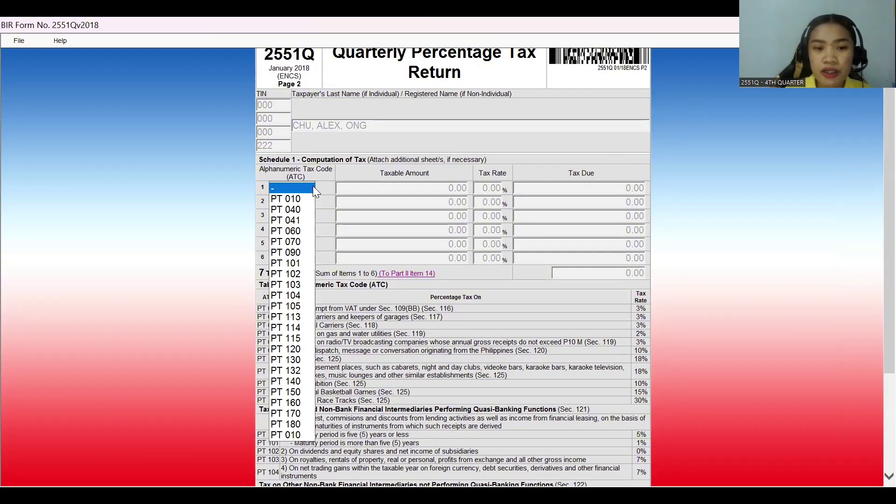
{"action": "left_click", "coordinate": [288, 199]}
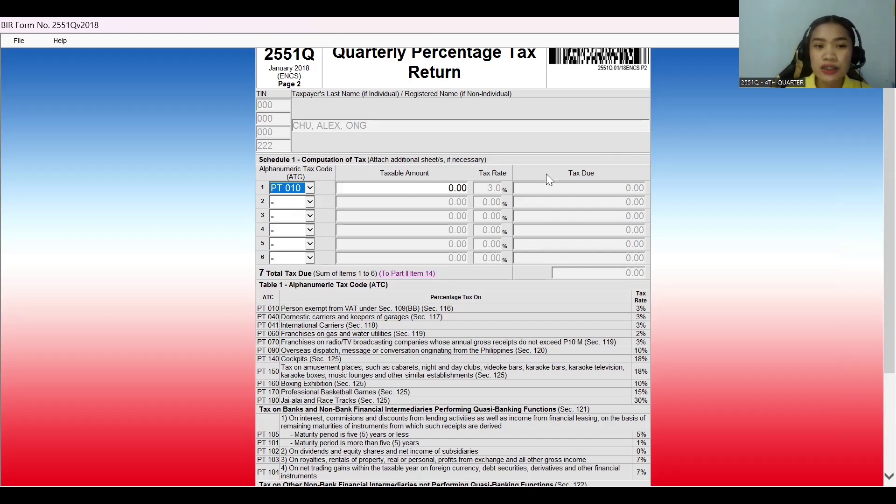
Try the PT 010 entry with the 1% rate in the first schedule row and restore the 3% PT 010 entry.
{"action": "left_click", "coordinate": [303, 184]}
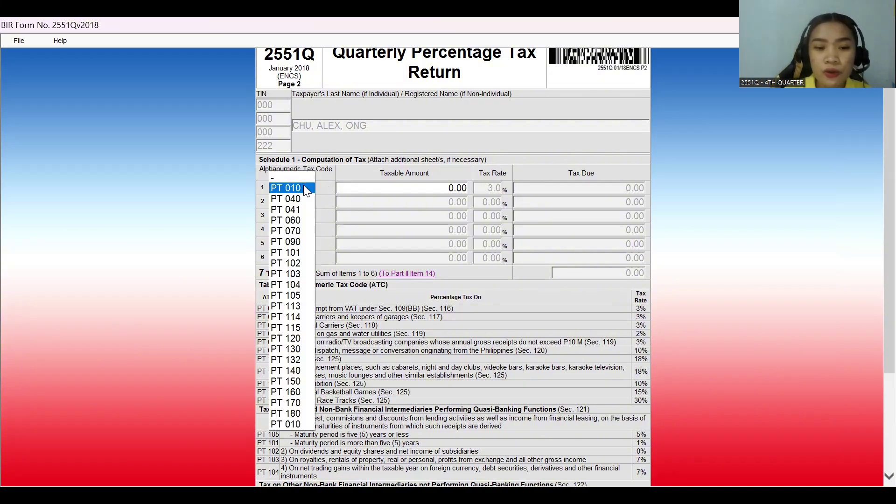
{"action": "left_click", "coordinate": [284, 425]}
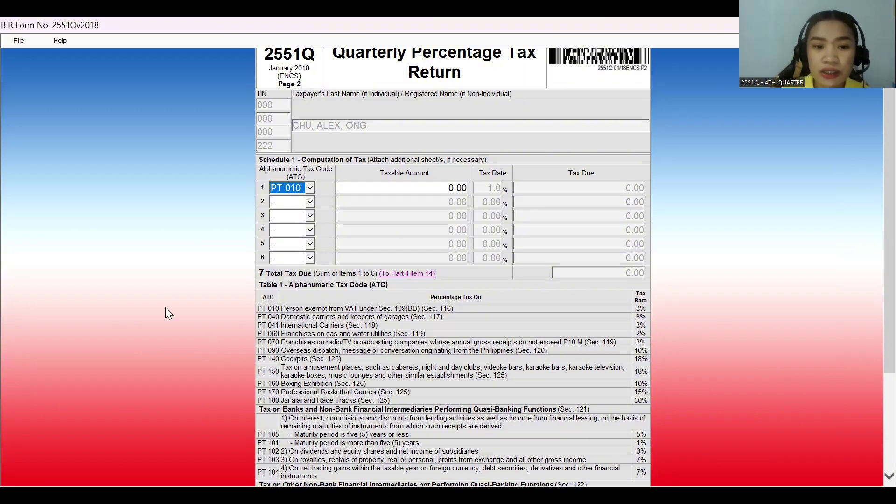
{"action": "left_click", "coordinate": [310, 187]}
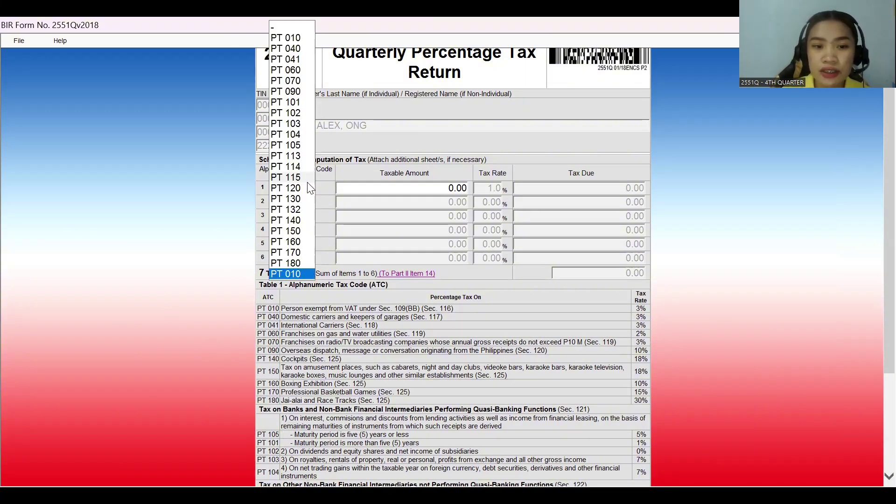
{"action": "key", "text": "Return"}
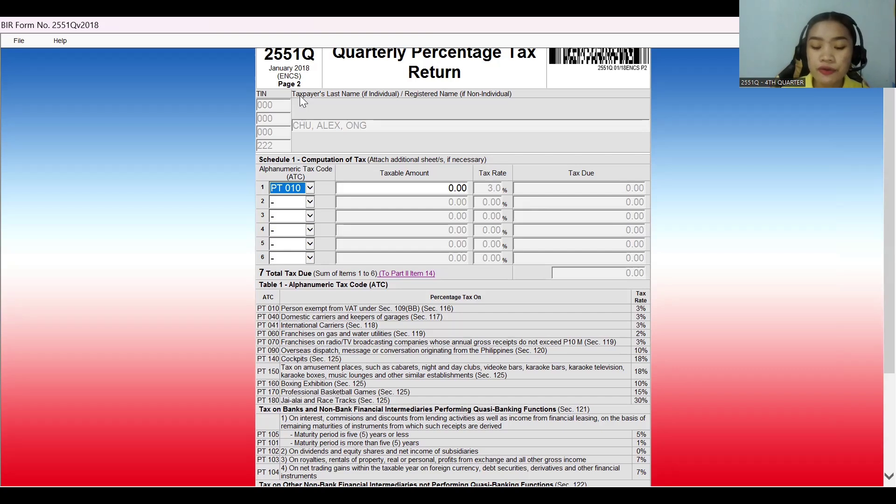
Enter a taxable amount of 50,000 for PT 010 in the first row of Schedule 1.
{"action": "left_click", "coordinate": [409, 187]}
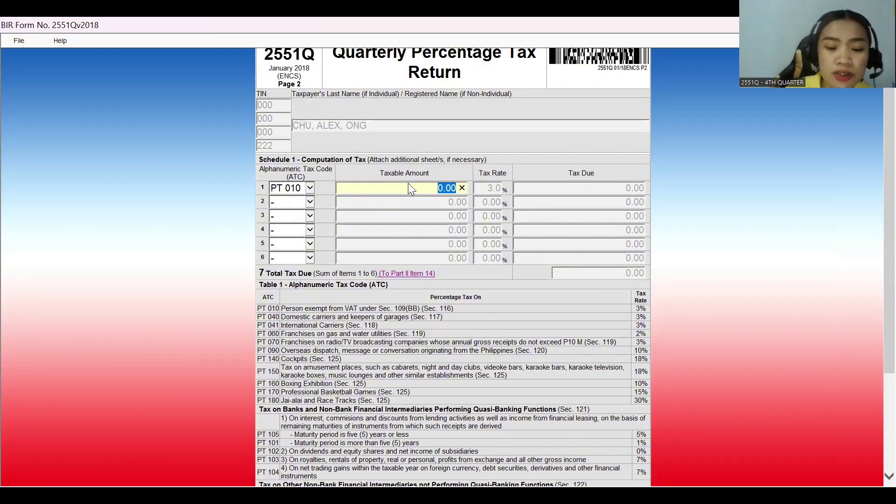
{"action": "type", "text": "50000"}
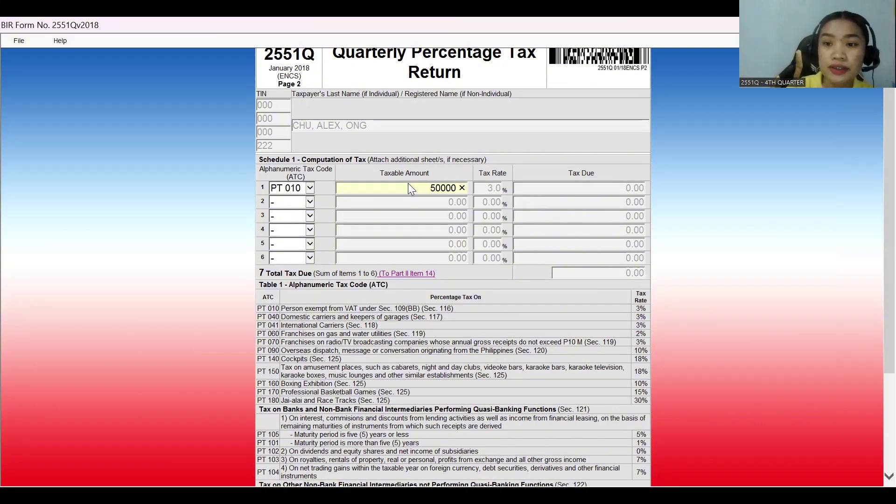
{"action": "left_click", "coordinate": [443, 218]}
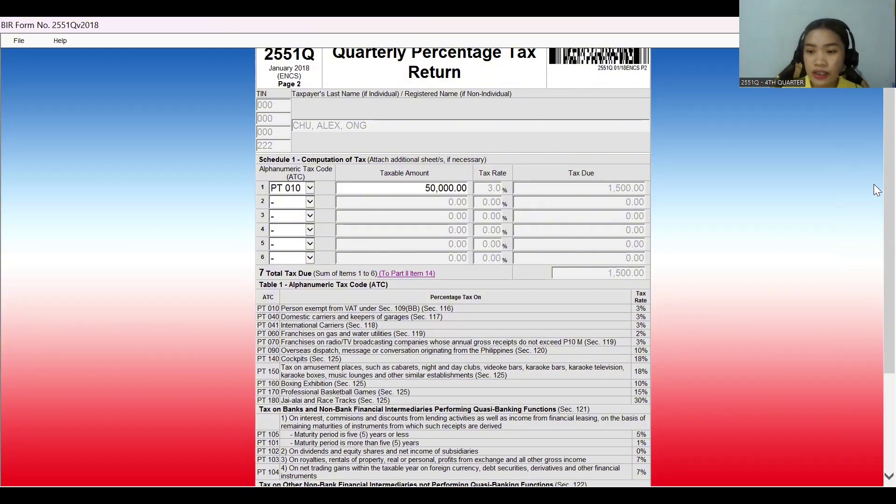
{"action": "scroll", "coordinate": [874, 184], "scroll_direction": "down", "scroll_amount": 3}
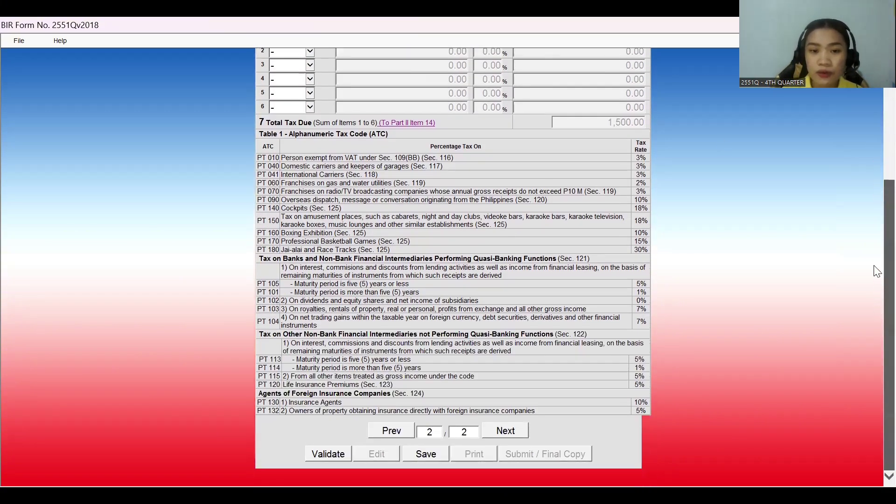
{"action": "scroll", "coordinate": [874, 252], "scroll_direction": "up", "scroll_amount": 3}
{"action": "scroll", "coordinate": [874, 169], "scroll_direction": "up", "scroll_amount": 2}
{"action": "scroll", "coordinate": [874, 261], "scroll_direction": "down", "scroll_amount": 5}
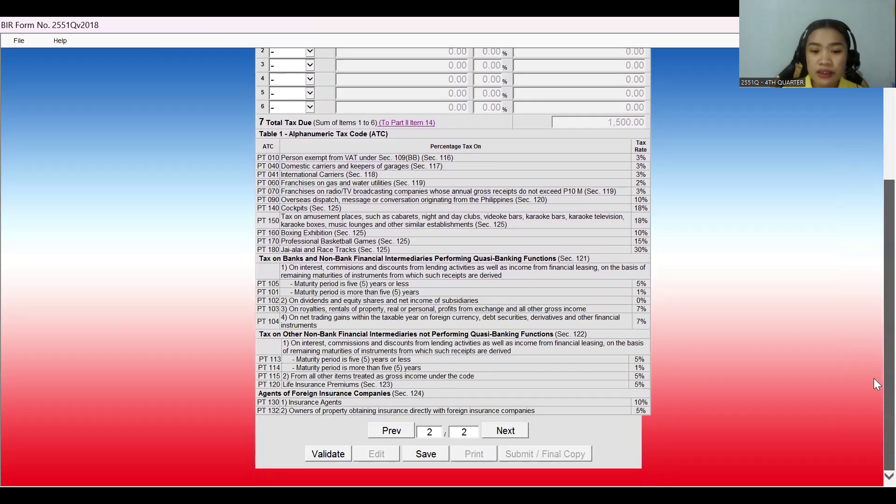
Return to page 1 and enter 1,500 as the creditable percentage tax withheld per BIR Form 2307 in item 15.
{"action": "left_click", "coordinate": [384, 432]}
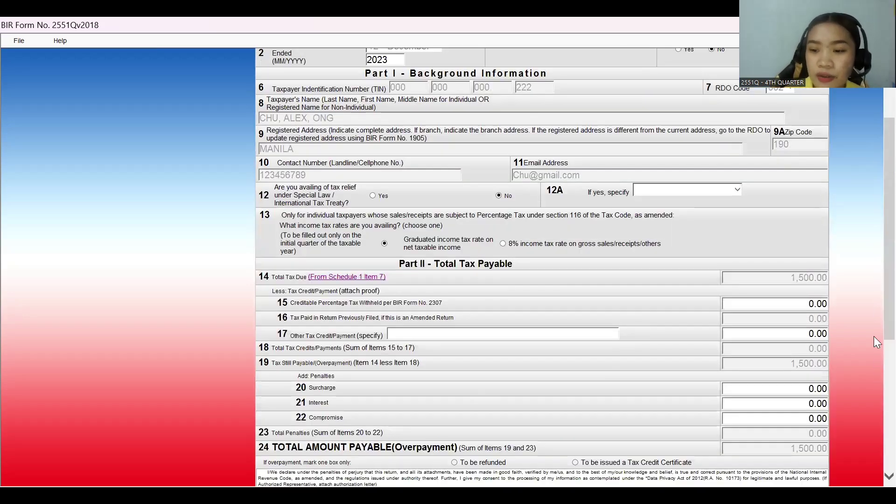
{"action": "scroll", "coordinate": [874, 326], "scroll_direction": "down", "scroll_amount": 1}
{"action": "scroll", "coordinate": [875, 350], "scroll_direction": "down", "scroll_amount": 3}
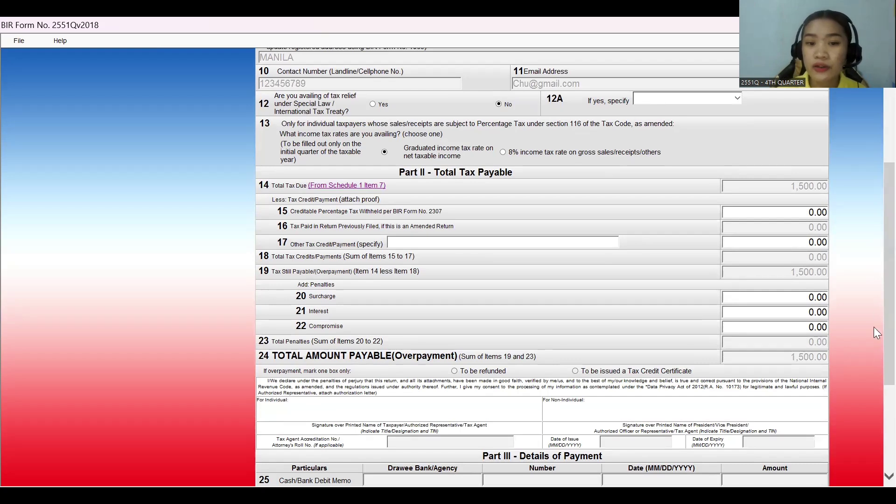
{"action": "left_click", "coordinate": [777, 213]}
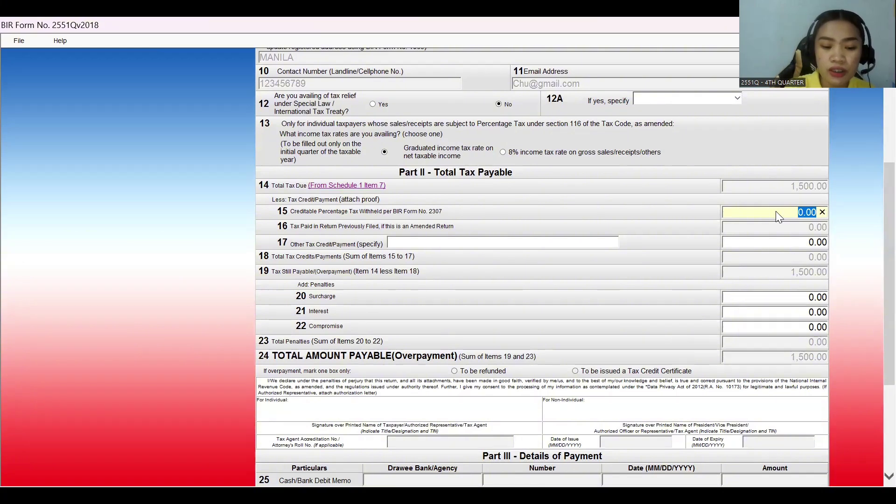
{"action": "type", "text": "500"}
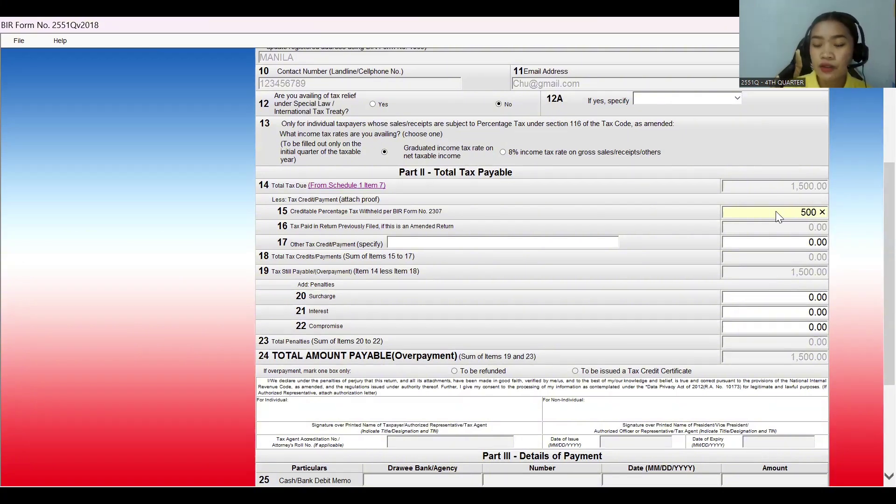
{"action": "key", "text": "BackSpace"}
{"action": "key", "text": "BackSpace"}
{"action": "type", "text": "1500"}
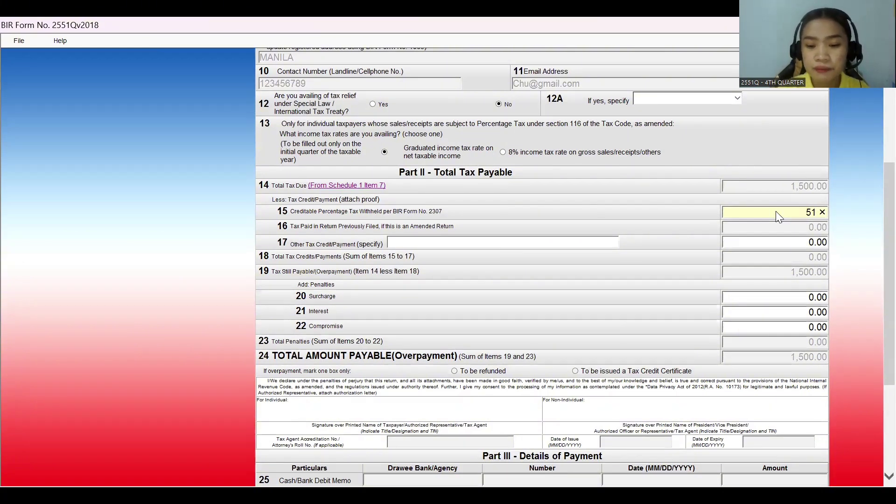
{"action": "key", "text": "BackSpace"}
{"action": "key", "text": "BackSpace"}
{"action": "key", "text": "BackSpace"}
{"action": "key", "text": "BackSpace"}
{"action": "key", "text": "BackSpace"}
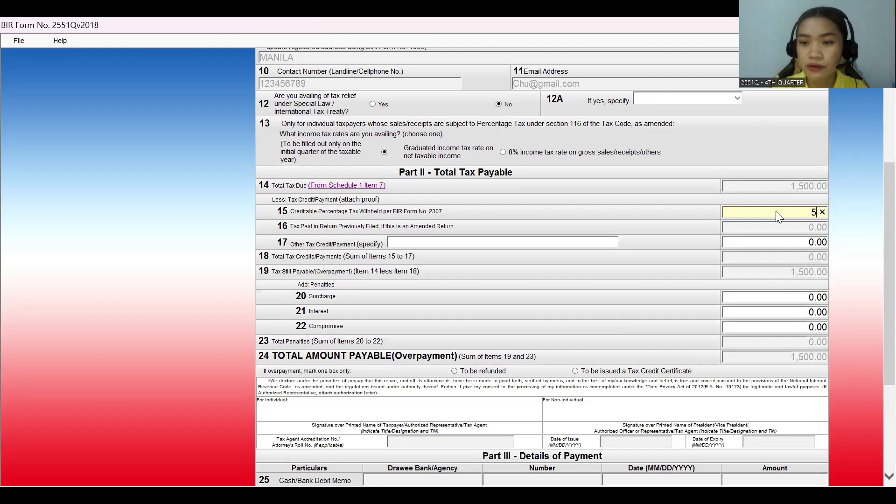
{"action": "type", "text": "1,500"}
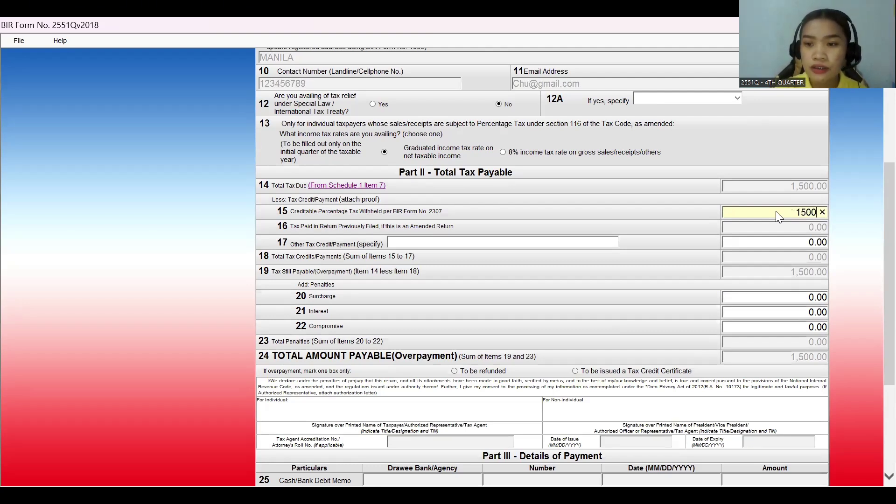
{"action": "left_click", "coordinate": [749, 257]}
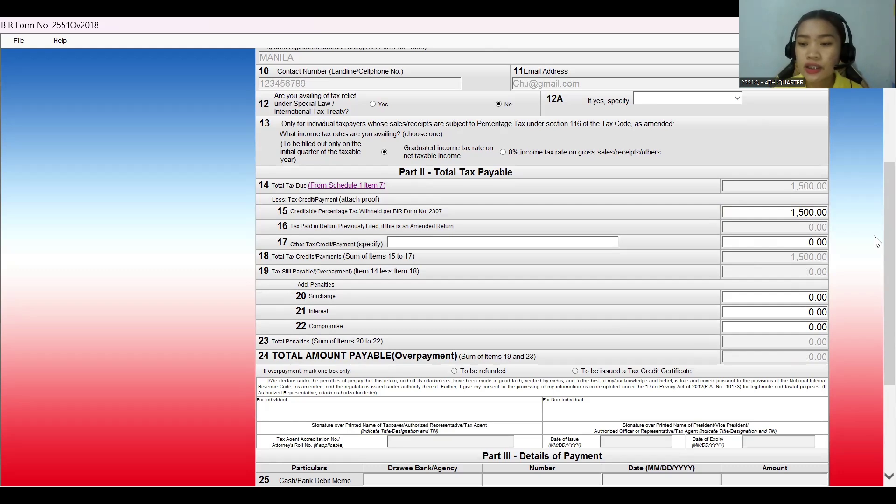
Check the number of sheets attached in item 5 and reset the item 15 creditable tax withheld to 0.
{"action": "scroll", "coordinate": [873, 153], "scroll_direction": "up", "scroll_amount": 5}
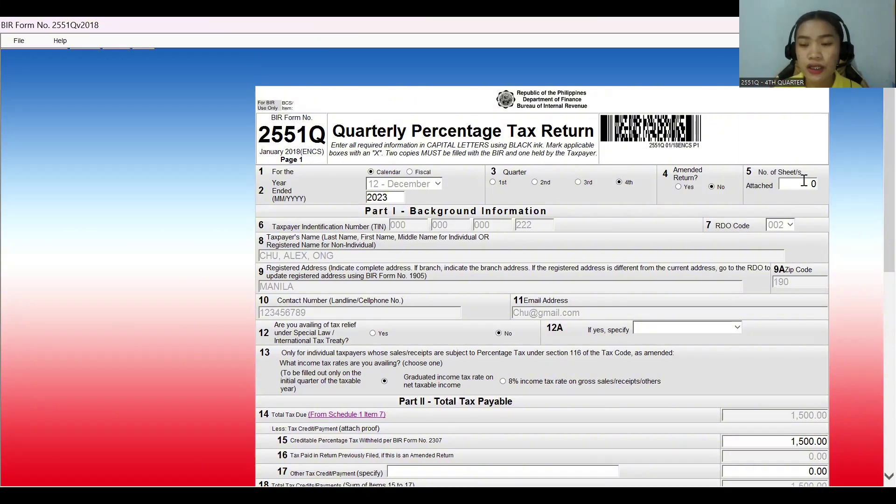
{"action": "scroll", "coordinate": [875, 201], "scroll_direction": "down", "scroll_amount": 3}
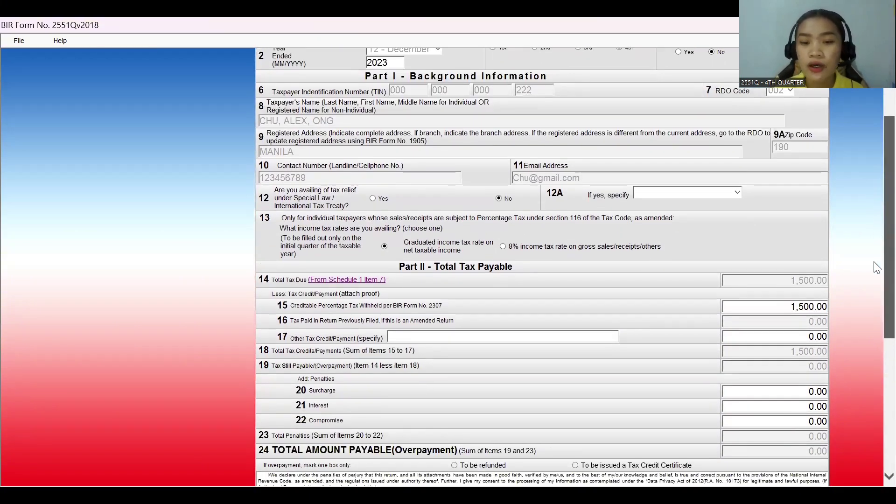
{"action": "scroll", "coordinate": [877, 271], "scroll_direction": "down", "scroll_amount": 1}
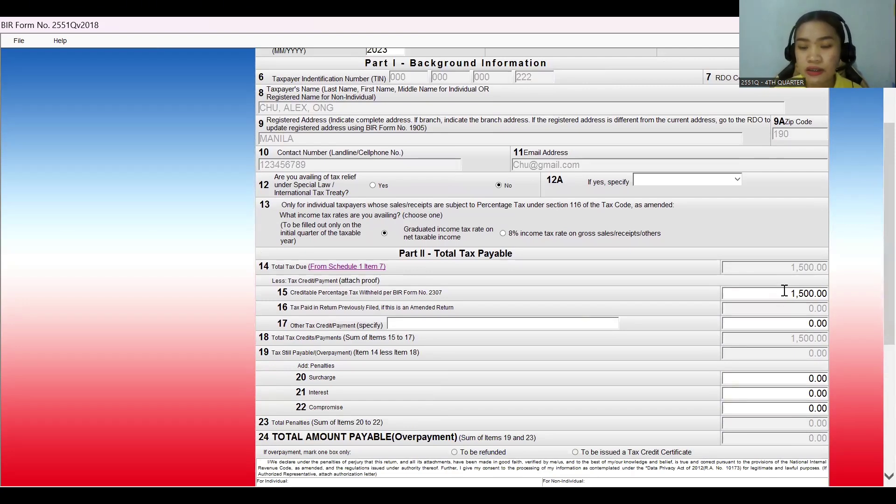
{"action": "left_click", "coordinate": [819, 295]}
{"action": "key", "text": "BackSpace"}
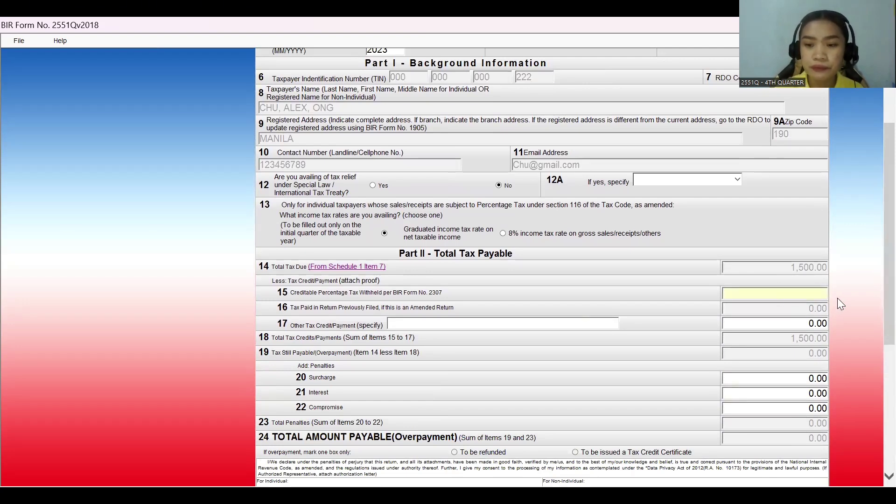
{"action": "type", "text": "0"}
{"action": "left_click", "coordinate": [683, 329]}
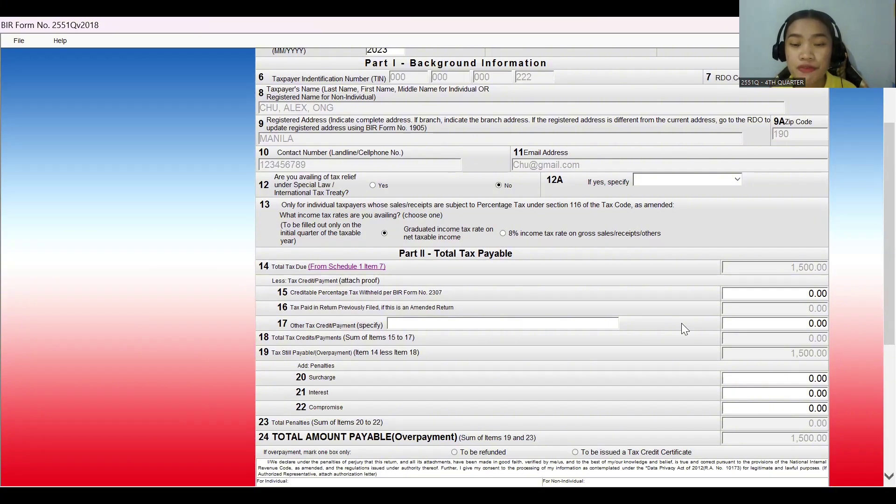
Try the 8% income tax rate for item 13 and switch back to the graduated income tax rate.
{"action": "left_click", "coordinate": [503, 234]}
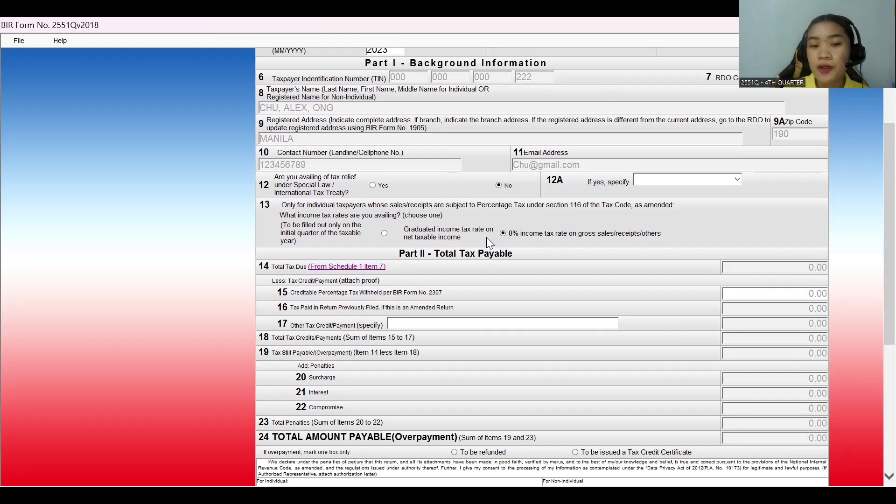
{"action": "left_click", "coordinate": [382, 235]}
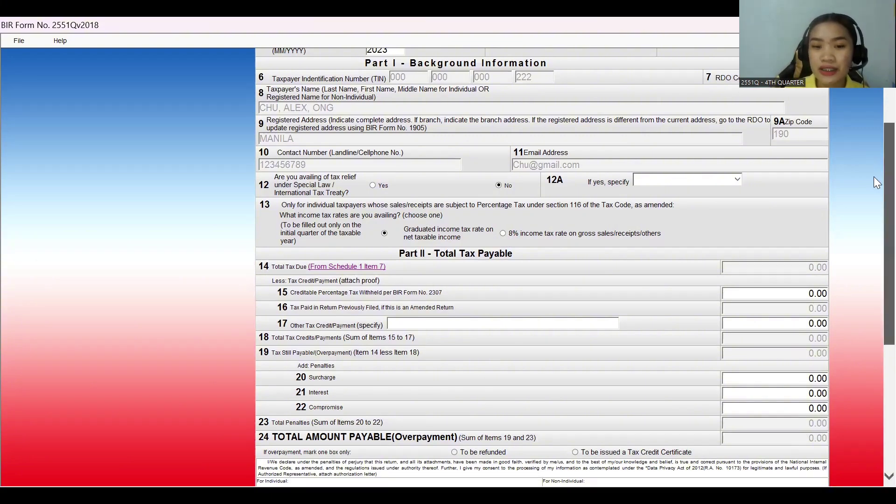
On page 2, set the first row of Schedule 1 to PT 010 with a taxable amount of 50,000.
{"action": "left_click_drag", "start_coordinate": [889, 176], "coordinate": [889, 366]}
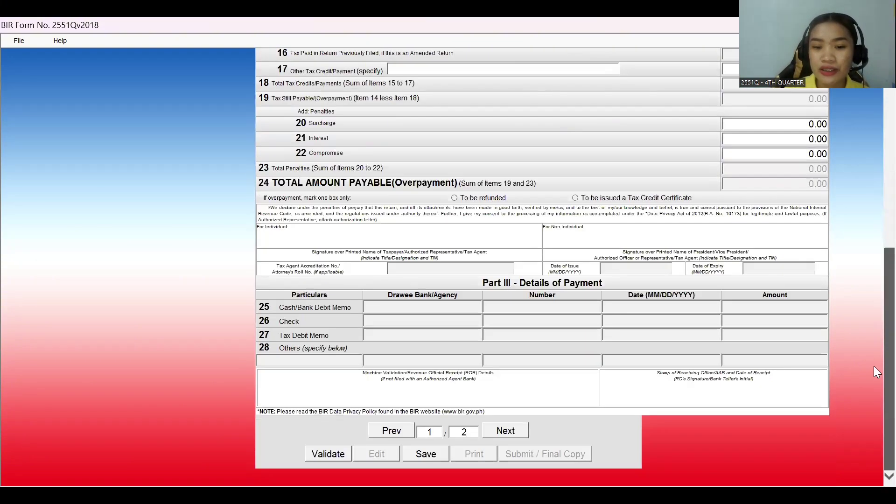
{"action": "left_click", "coordinate": [515, 425]}
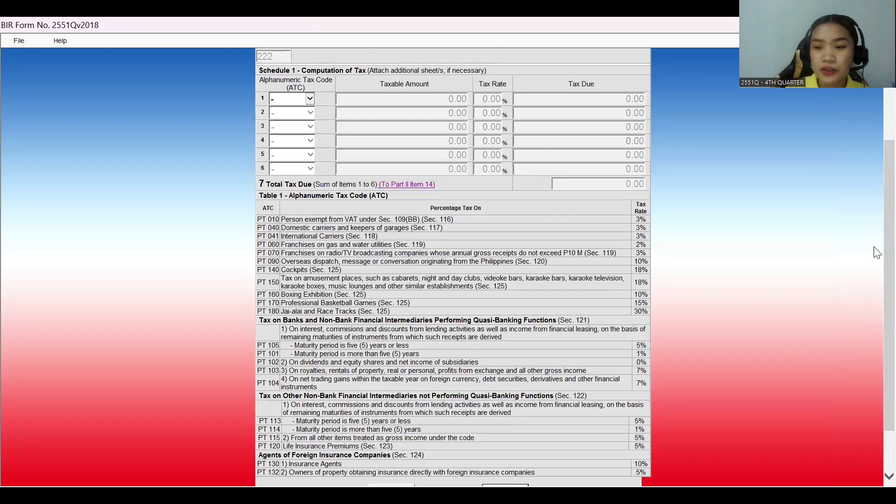
{"action": "left_click", "coordinate": [310, 98]}
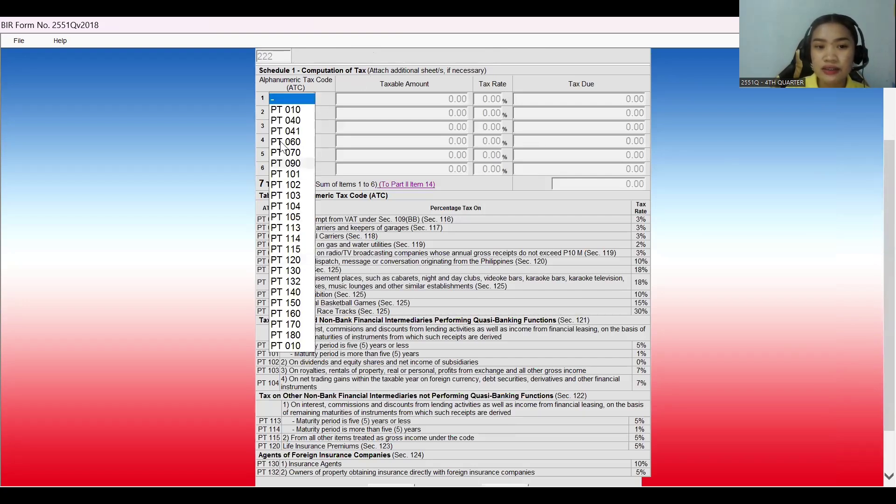
{"action": "left_click", "coordinate": [287, 109]}
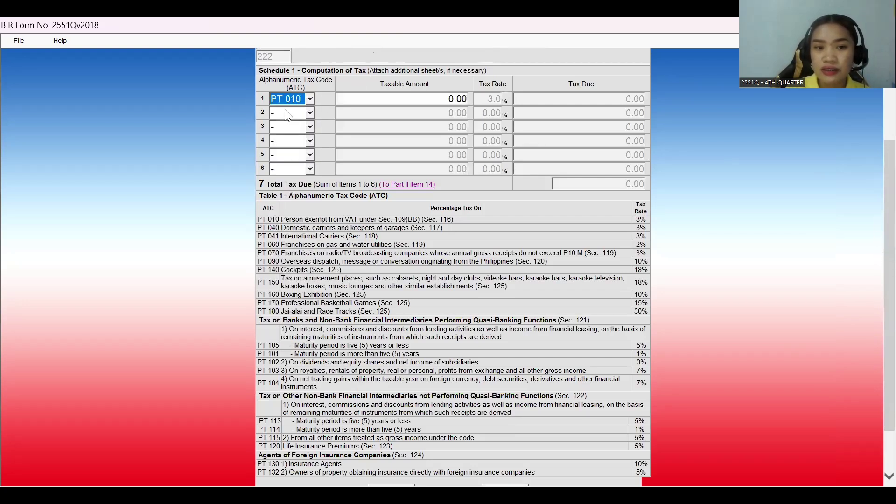
{"action": "left_click", "coordinate": [438, 100]}
{"action": "type", "text": "50000"}
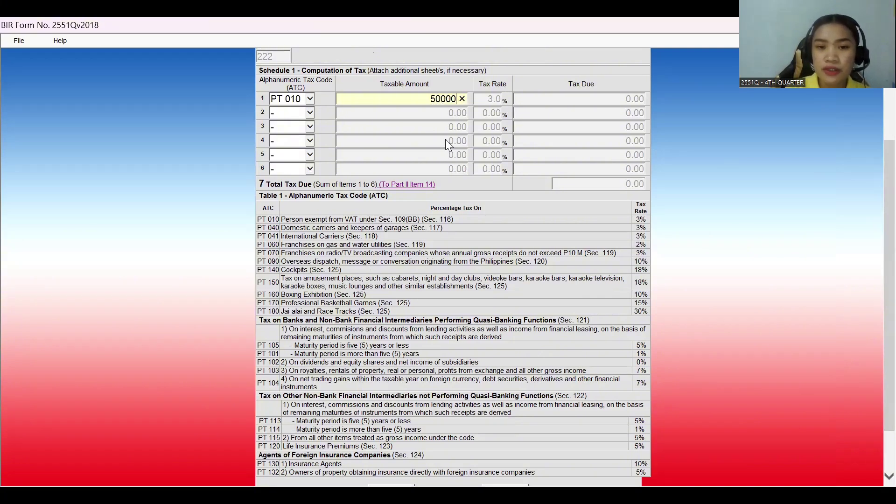
{"action": "key", "text": "Tab"}
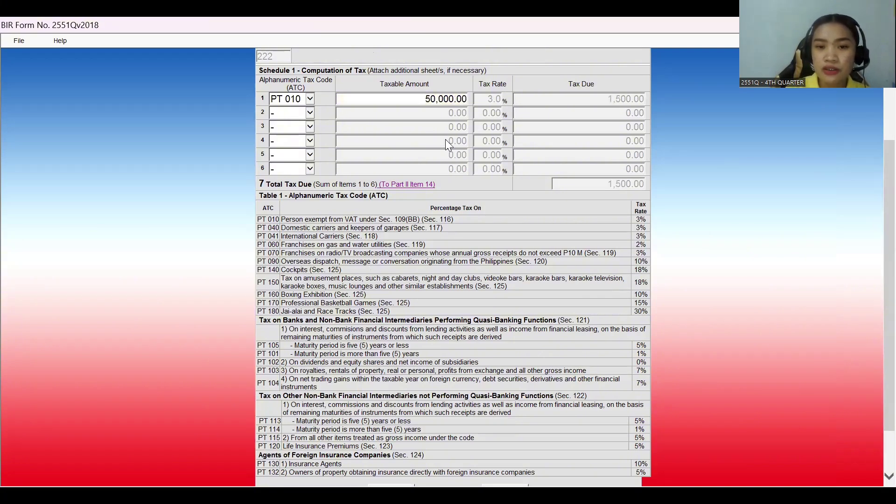
Review the page 1 entries and tax payable computation, and return to Schedule 1 on page 2.
{"action": "scroll", "coordinate": [874, 446], "scroll_direction": "down", "scroll_amount": 2}
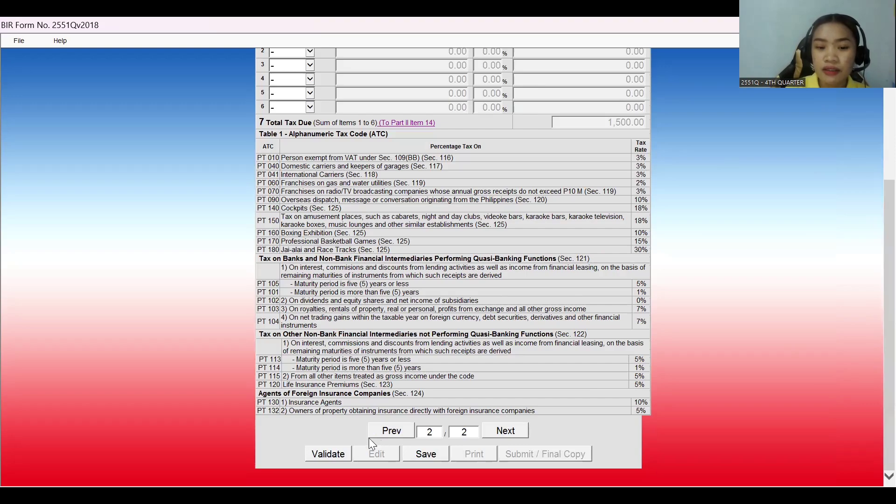
{"action": "left_click", "coordinate": [379, 432]}
{"action": "scroll", "coordinate": [875, 337], "scroll_direction": "down", "scroll_amount": 5}
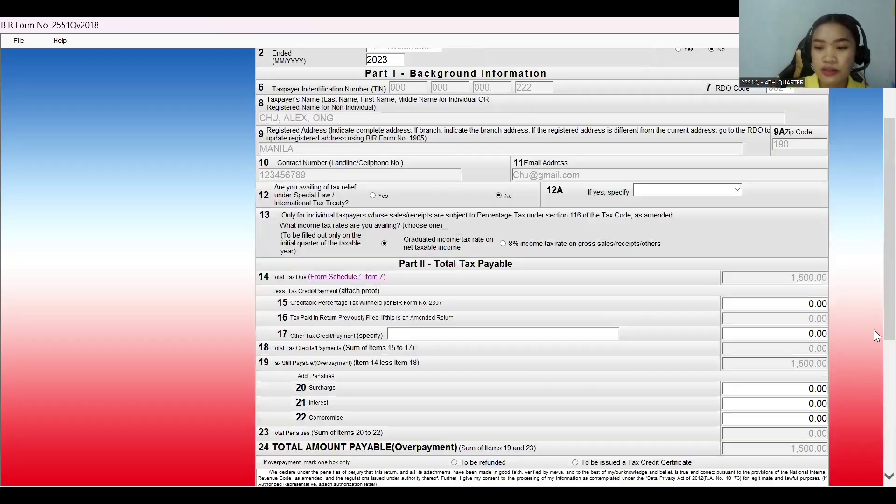
{"action": "scroll", "coordinate": [875, 422], "scroll_direction": "down", "scroll_amount": 5}
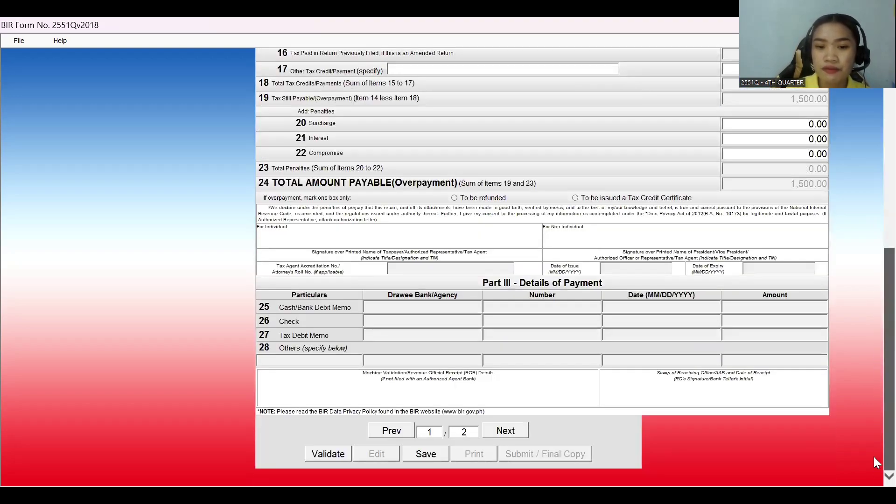
{"action": "scroll", "coordinate": [873, 457], "scroll_direction": "up", "scroll_amount": 10}
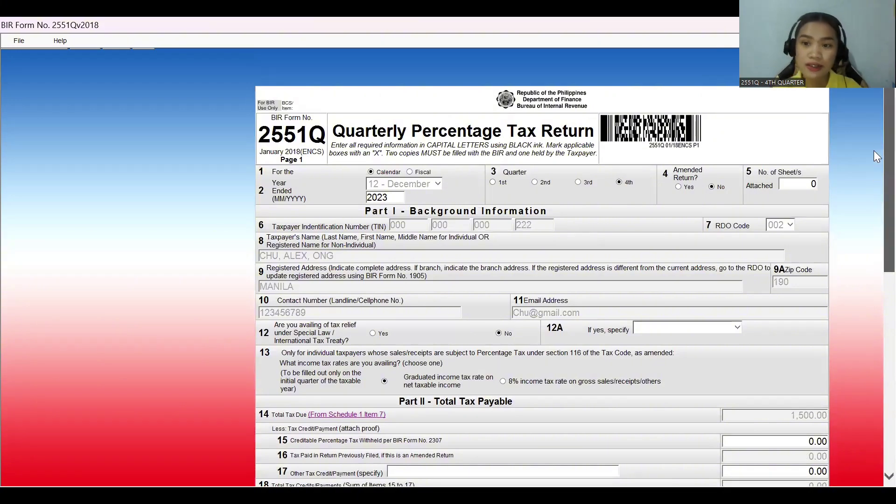
{"action": "scroll", "coordinate": [874, 317], "scroll_direction": "down", "scroll_amount": 10}
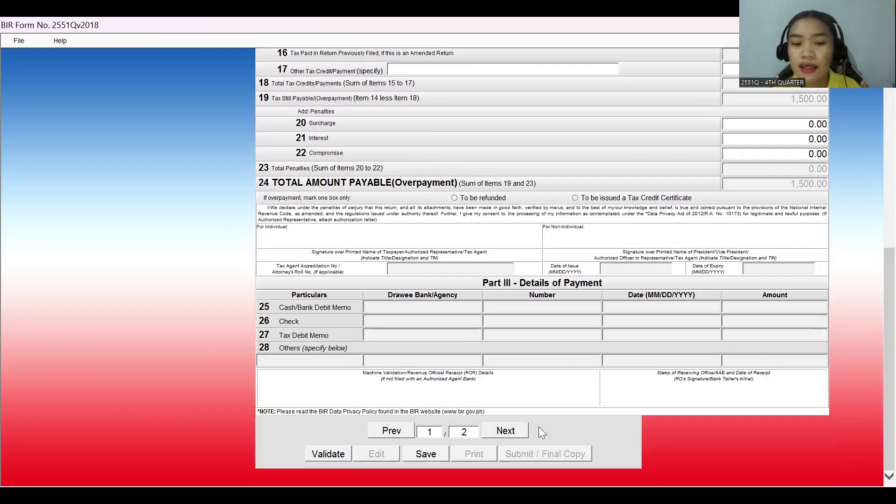
{"action": "left_click", "coordinate": [503, 432]}
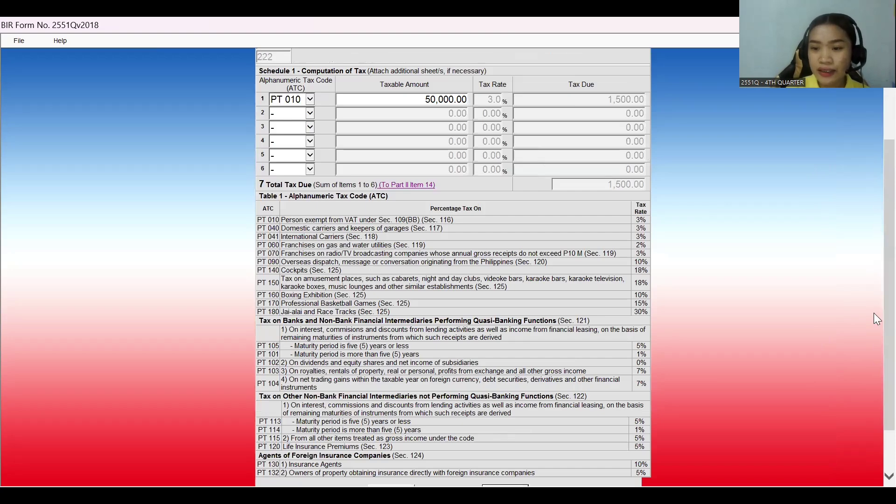
{"action": "scroll", "coordinate": [874, 313], "scroll_direction": "down", "scroll_amount": 2}
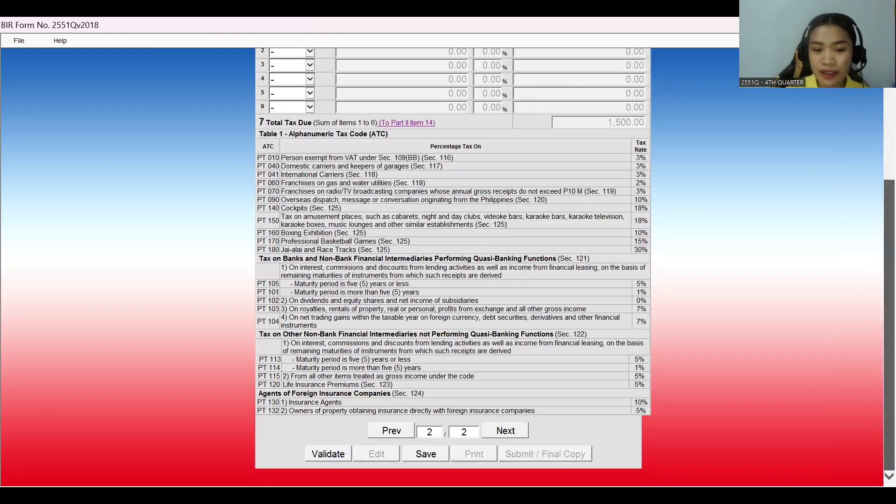
Validate the completed return and save it, acknowledging both messages.
{"action": "left_click", "coordinate": [335, 456]}
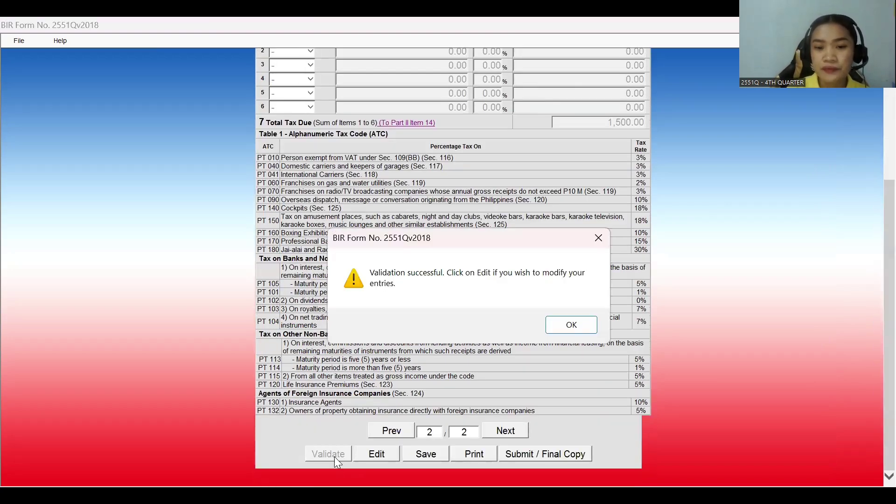
{"action": "left_click", "coordinate": [575, 325]}
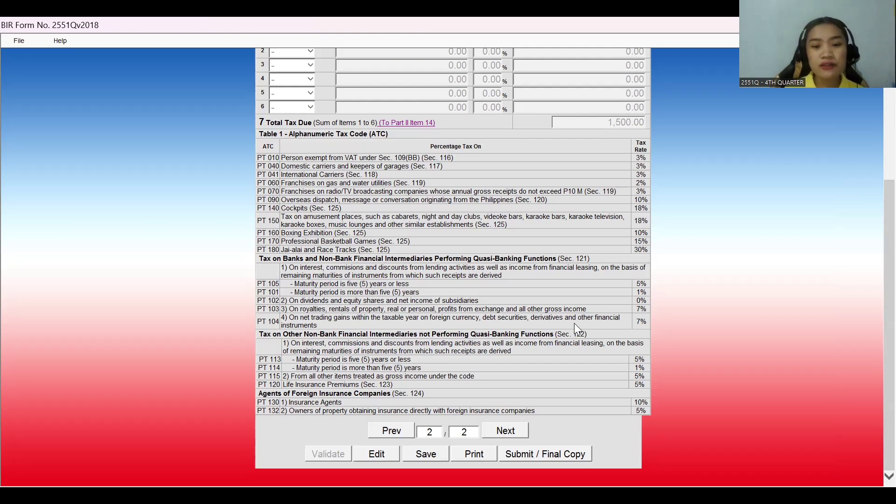
{"action": "left_click", "coordinate": [425, 455]}
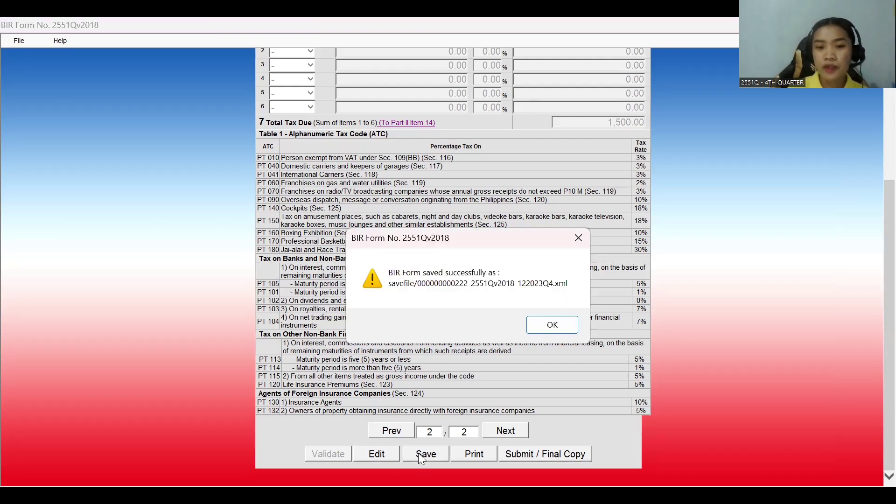
{"action": "left_click", "coordinate": [572, 325]}
{"action": "left_click", "coordinate": [572, 325]}
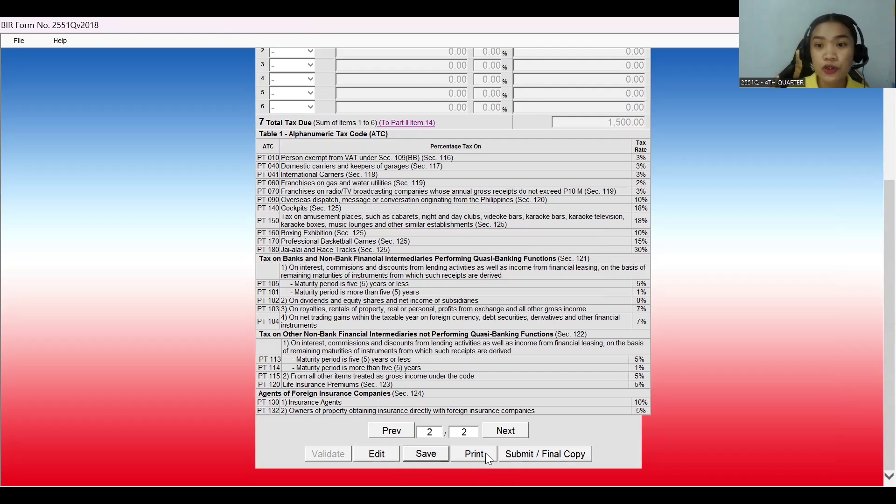
Try to submit the final copy of the return online, agreeing to the eBIRForms Terms of Service Agreement.
{"action": "left_click", "coordinate": [527, 455]}
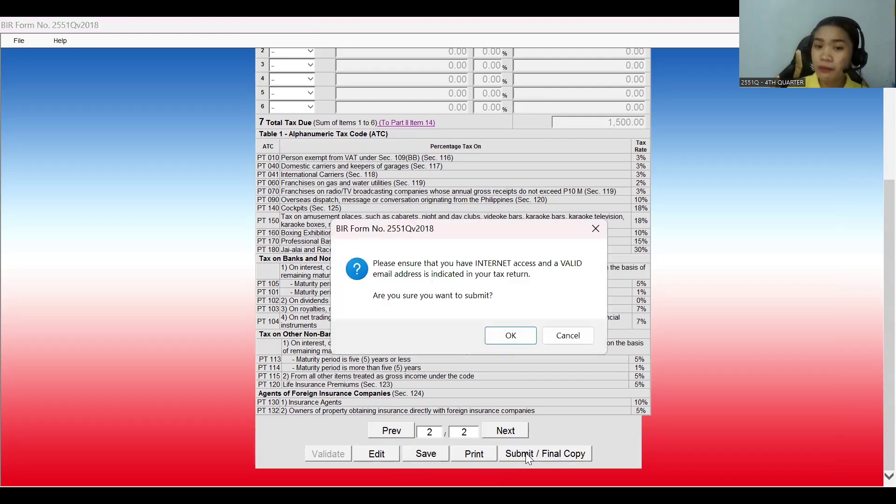
{"action": "left_click", "coordinate": [506, 335]}
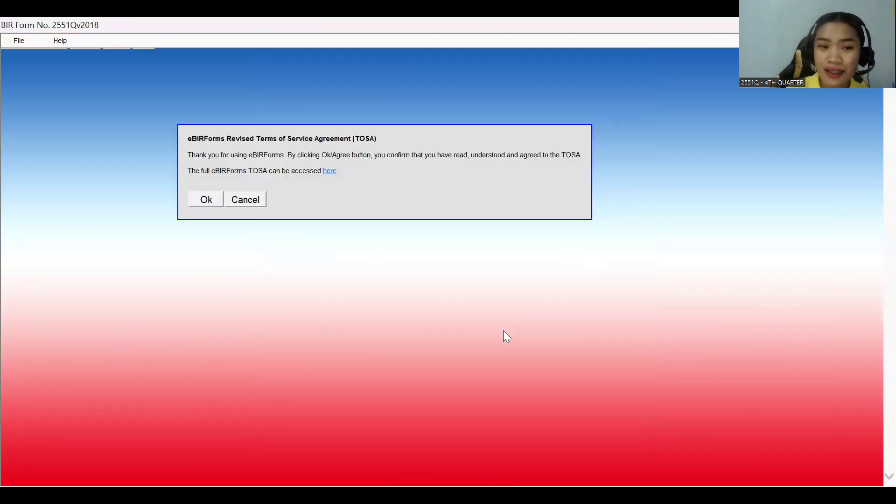
{"action": "left_click", "coordinate": [201, 200]}
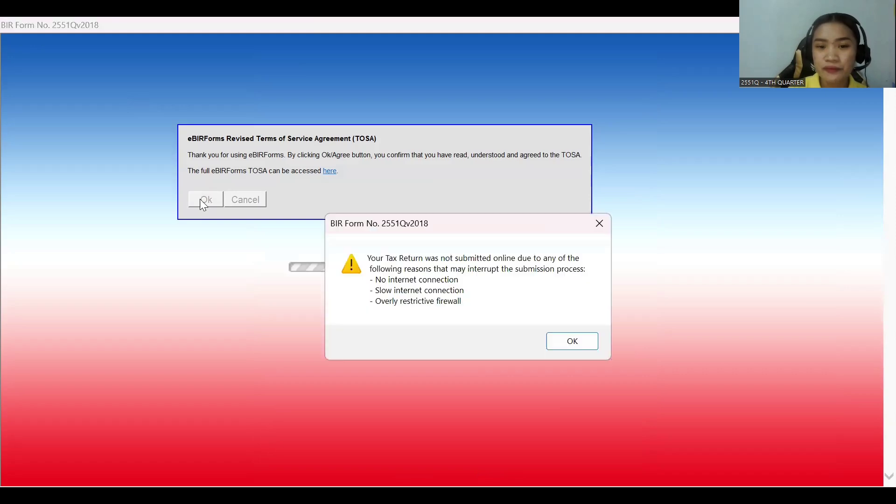
Try twice to resend the final copy of the return to eBIRForms Online, acknowledging each message.
{"action": "left_click", "coordinate": [573, 345]}
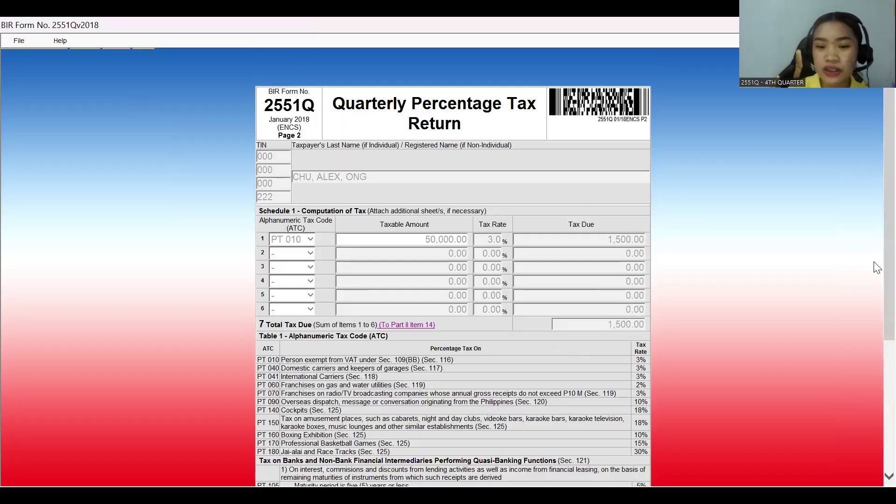
{"action": "scroll", "coordinate": [874, 262], "scroll_direction": "down", "scroll_amount": 5}
{"action": "scroll", "coordinate": [531, 455], "scroll_direction": "down", "scroll_amount": 1}
{"action": "left_click", "coordinate": [524, 461]}
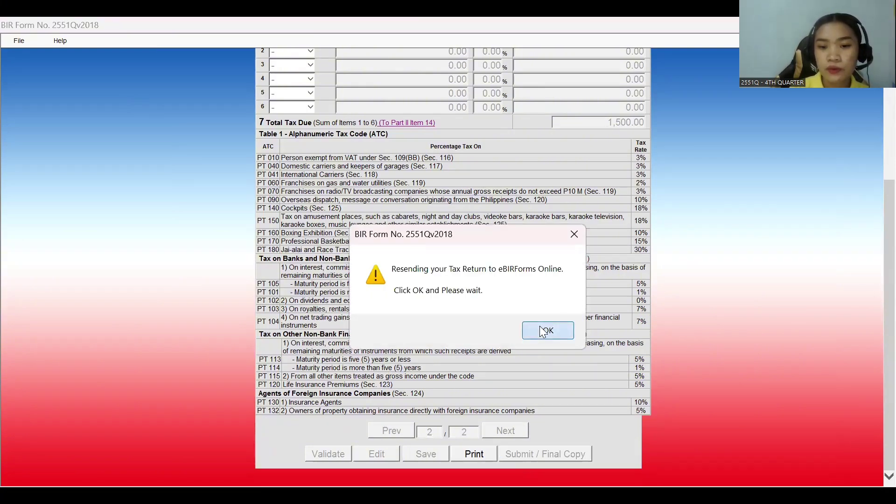
{"action": "left_click", "coordinate": [543, 331]}
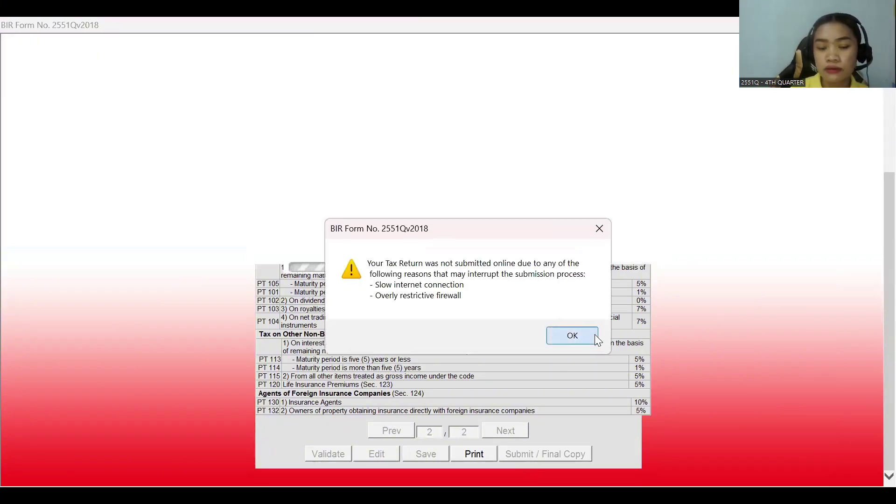
{"action": "left_click", "coordinate": [594, 334]}
{"action": "scroll", "coordinate": [876, 276], "scroll_direction": "down", "scroll_amount": 1}
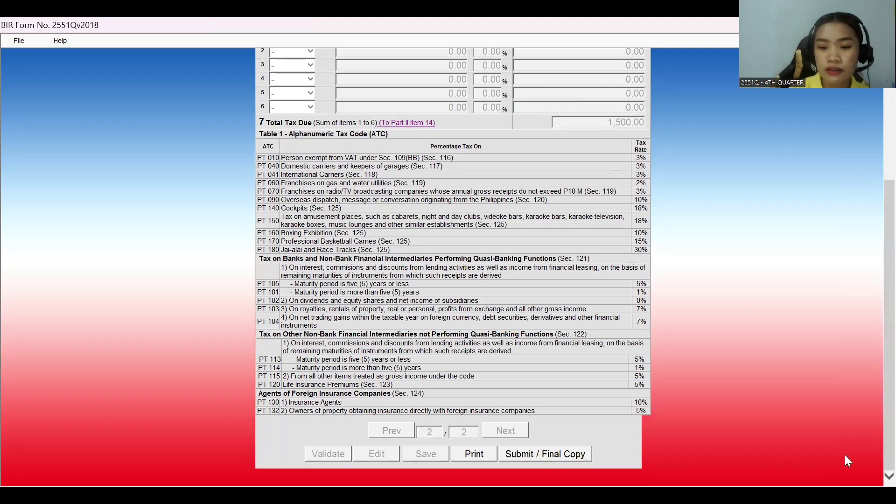
{"action": "left_click", "coordinate": [561, 455]}
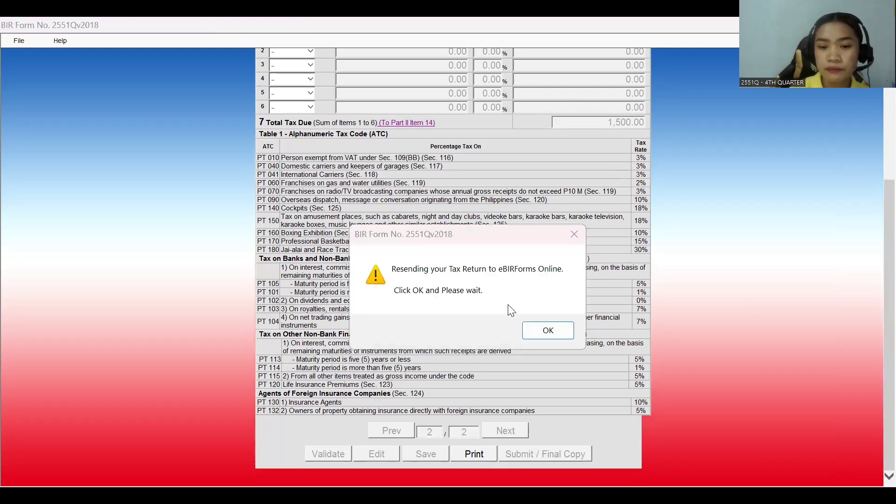
{"action": "left_click", "coordinate": [540, 331]}
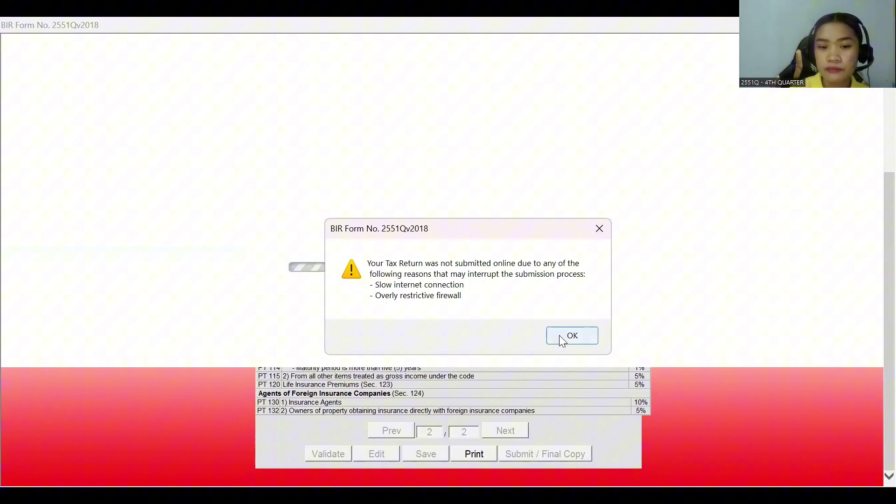
{"action": "left_click", "coordinate": [559, 335]}
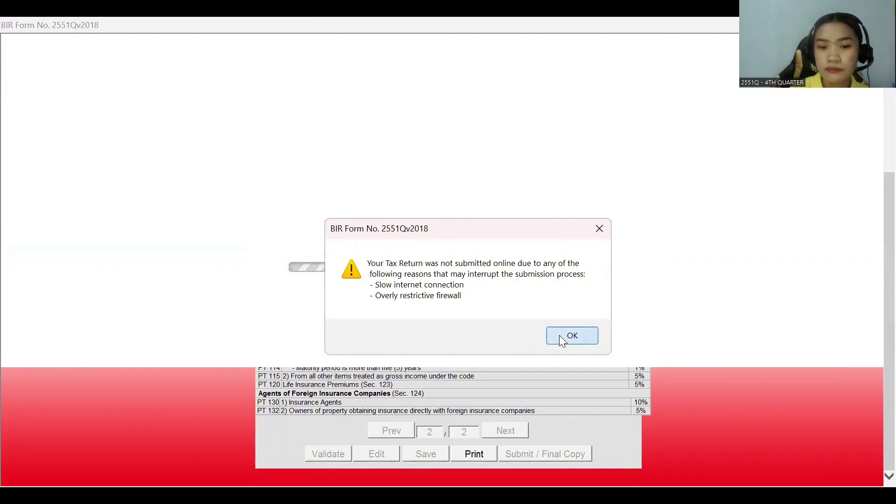
Submit the final copy of the return online once more, acknowledging the resend and submission messages.
{"action": "left_click", "coordinate": [539, 470]}
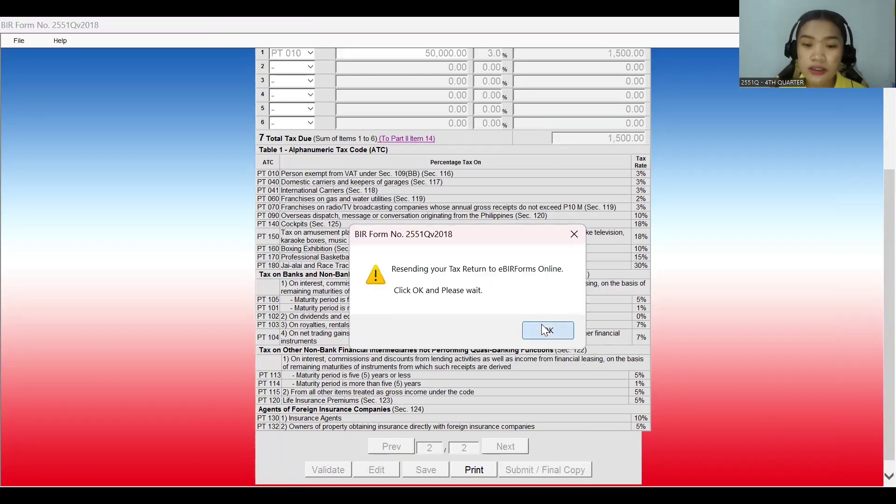
{"action": "left_click", "coordinate": [545, 330]}
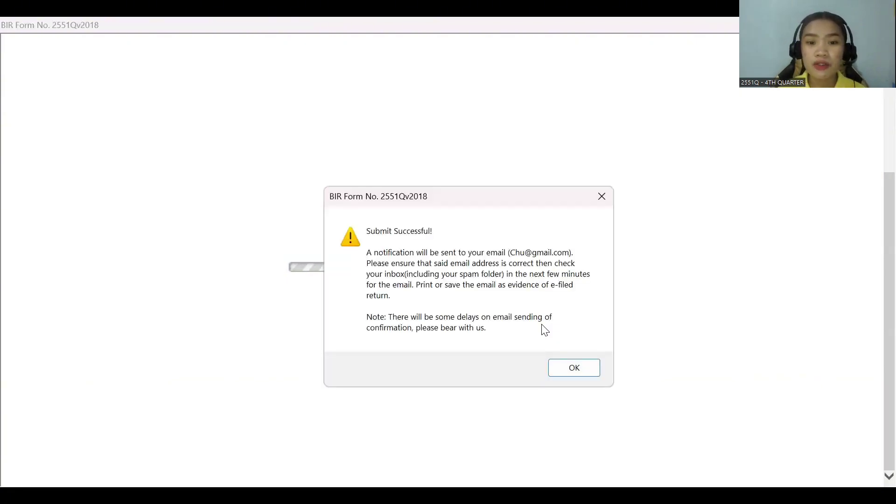
{"action": "left_click", "coordinate": [576, 372]}
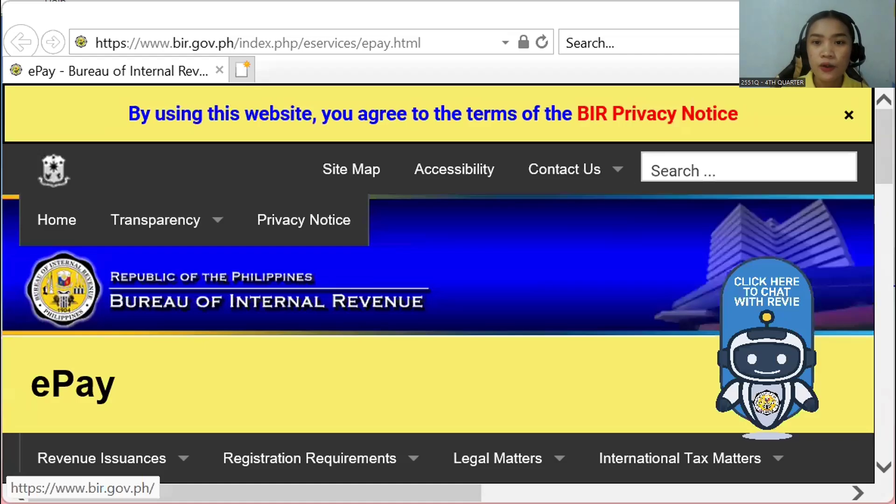
Examine the available ePayment gateways and their payment options on the BIR ePay page.
{"action": "scroll", "coordinate": [628, 176], "scroll_direction": "down", "scroll_amount": 3}
{"action": "scroll", "coordinate": [448, 283], "scroll_direction": "down", "scroll_amount": 5}
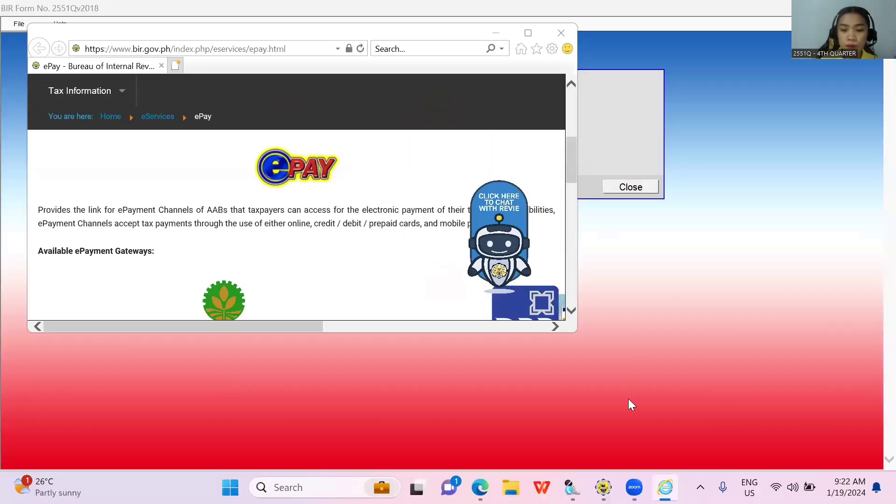
{"action": "left_click_drag", "start_coordinate": [571, 148], "coordinate": [570, 223]}
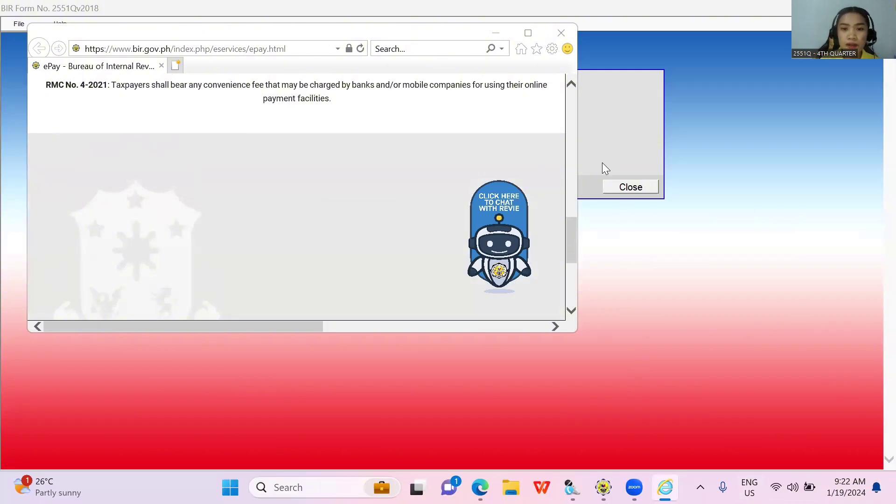
{"action": "scroll", "coordinate": [566, 205], "scroll_direction": "up", "scroll_amount": 5}
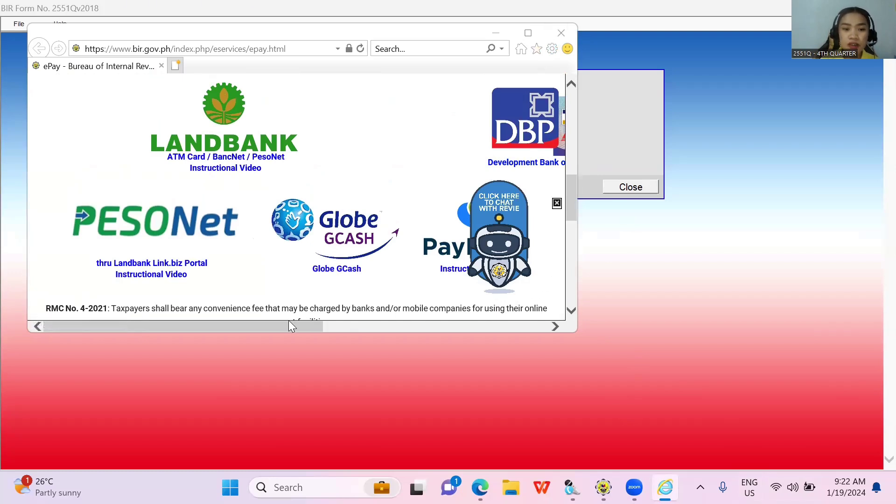
{"action": "left_click_drag", "start_coordinate": [289, 322], "coordinate": [486, 298]}
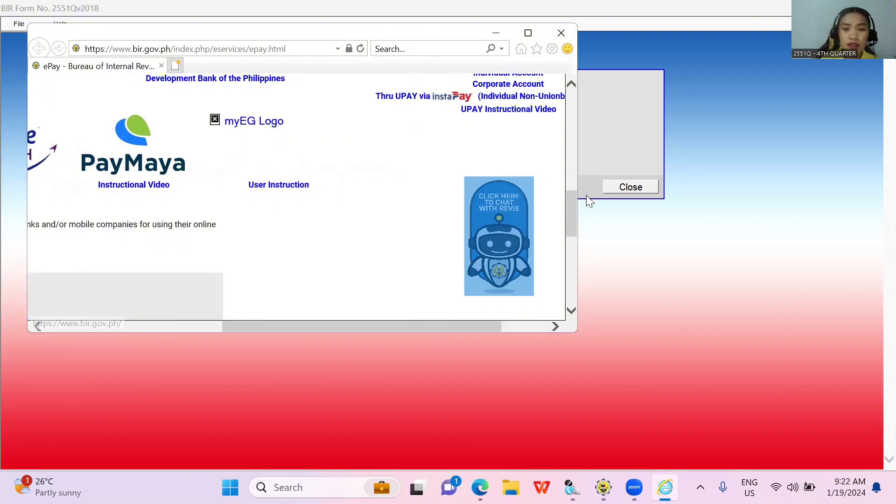
{"action": "left_click_drag", "start_coordinate": [571, 209], "coordinate": [570, 195]}
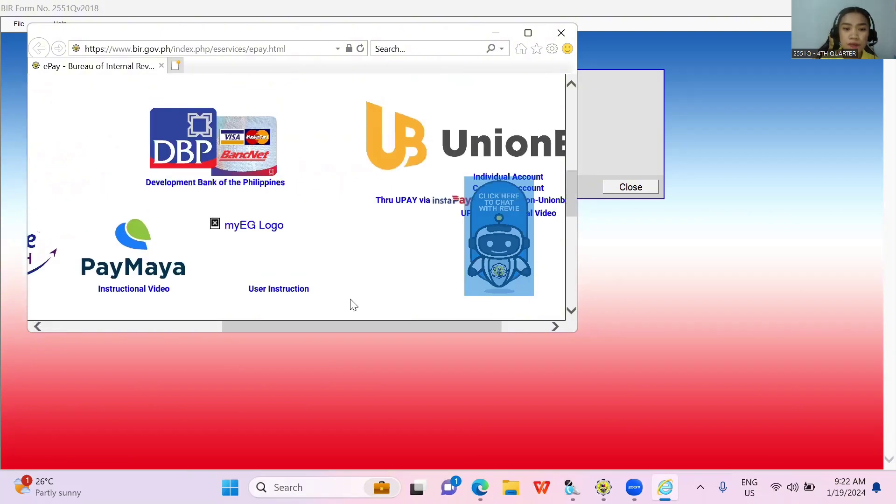
{"action": "left_click_drag", "start_coordinate": [329, 324], "coordinate": [120, 315]}
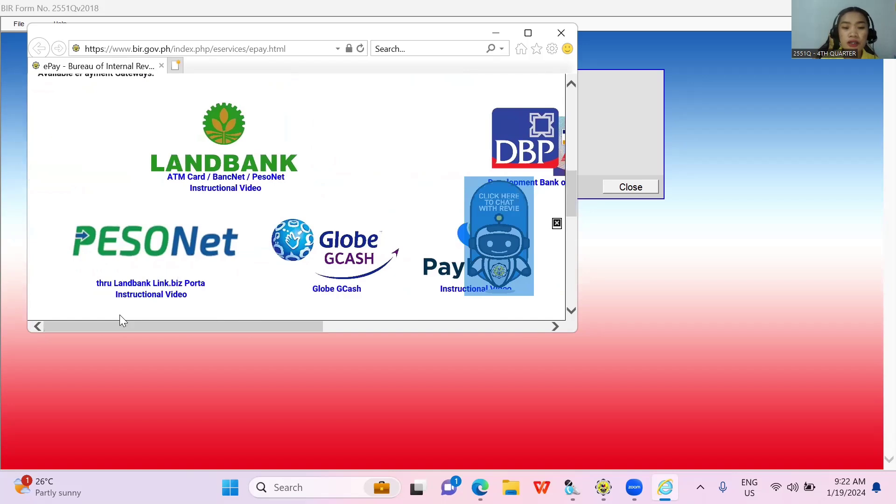